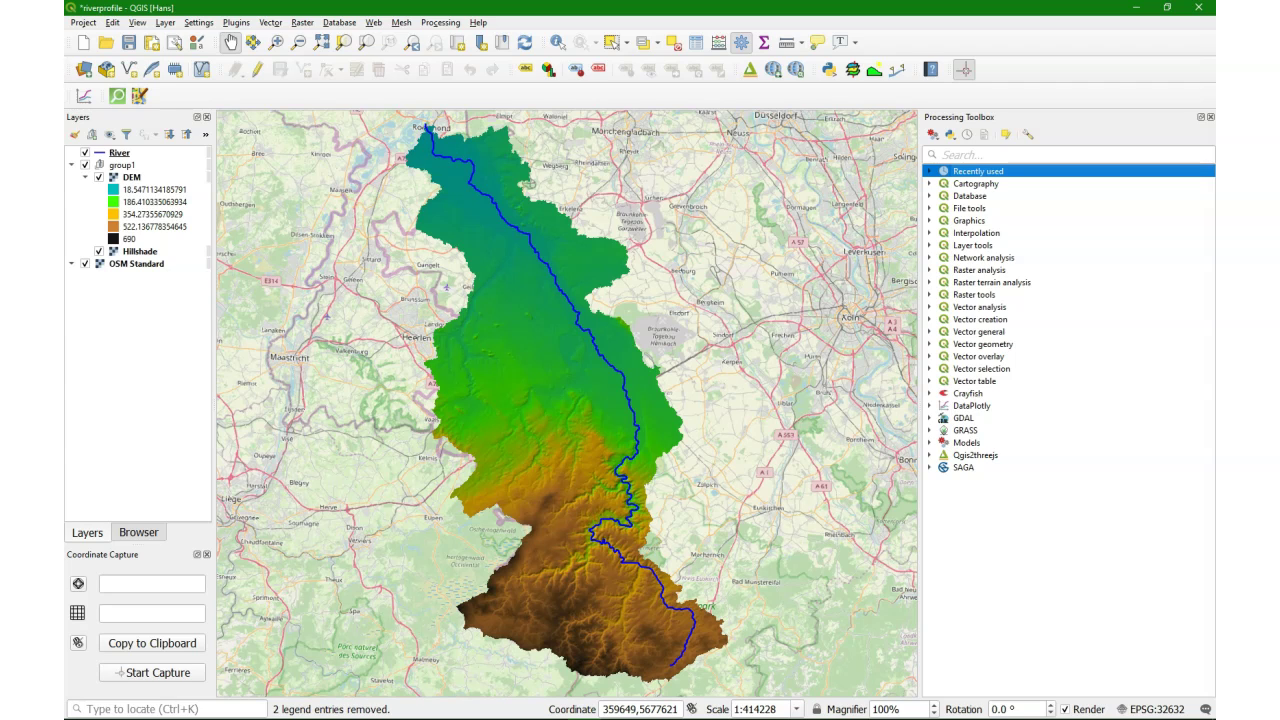
Search the Processing Toolbox for 'points along' and open Points along geometry.
left_click(1010, 154)
type("poitn")
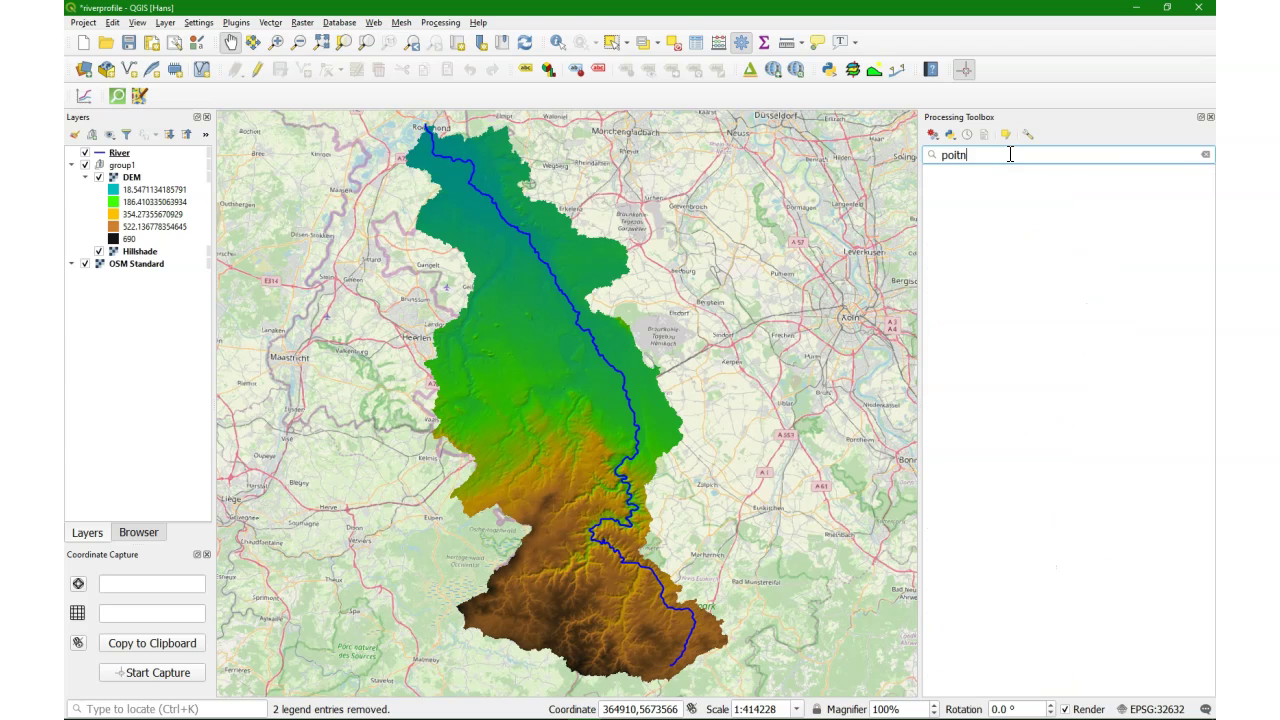
key("BackSpace")
key("BackSpace")
type("nts along")
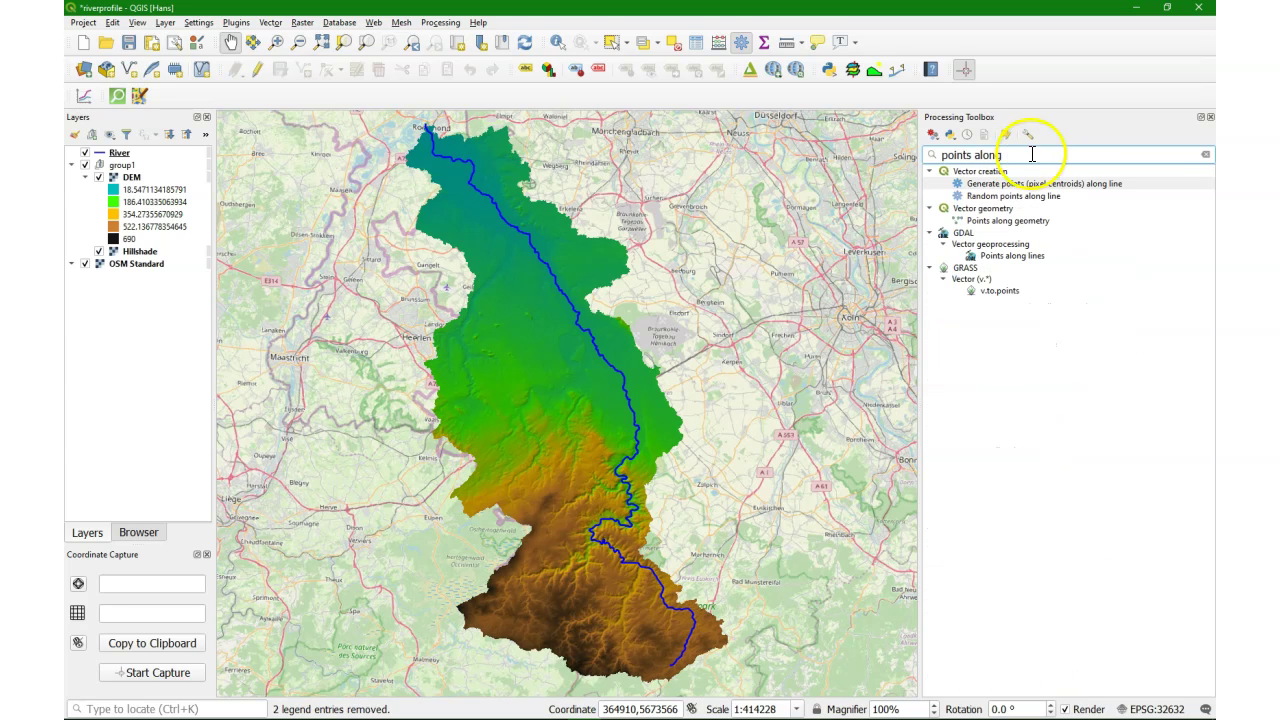
double_click(1003, 222)
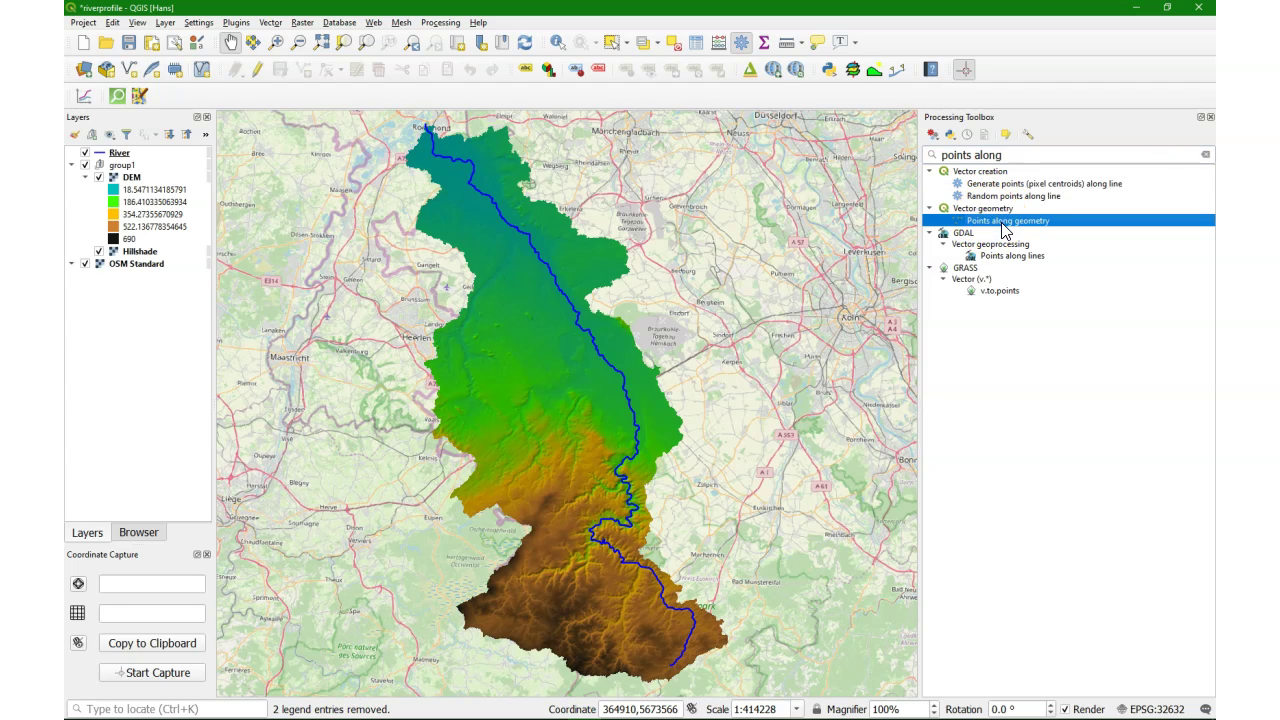
Generate points every 1000 m along the River line, saved as riverSample1000.shp.
double_click(507, 299)
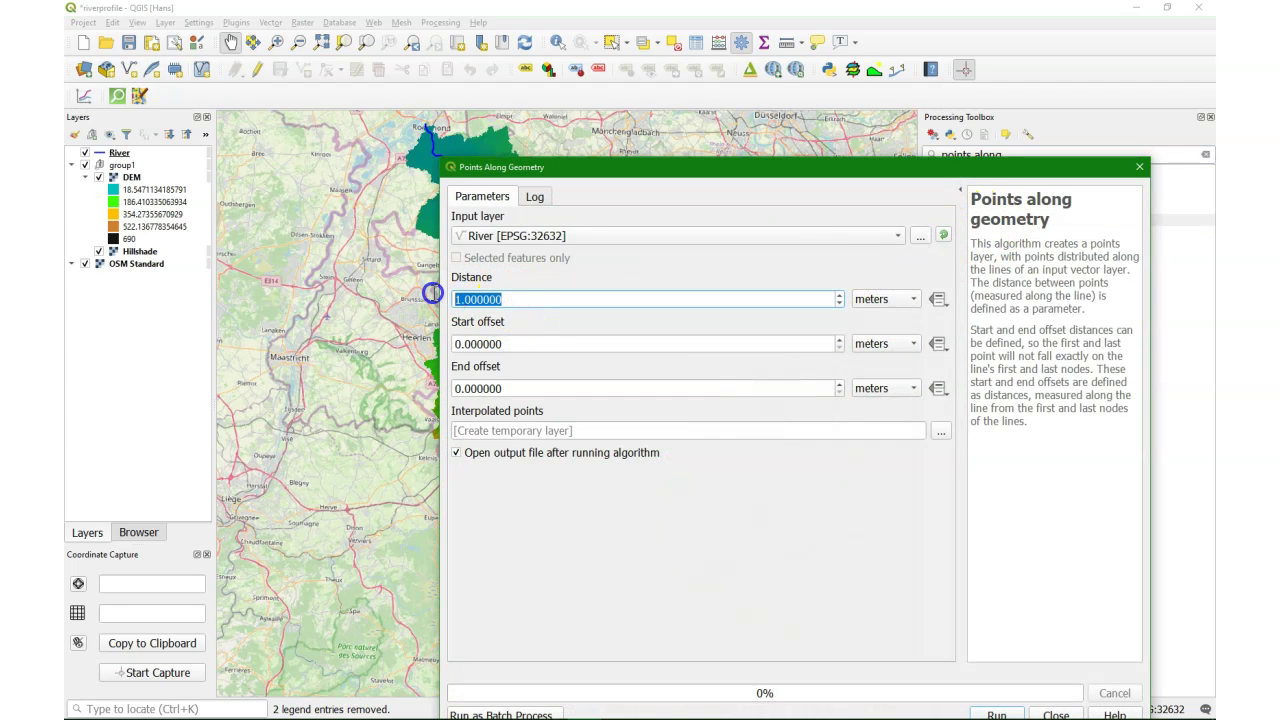
type("1000")
left_click(560, 346)
left_click(935, 431)
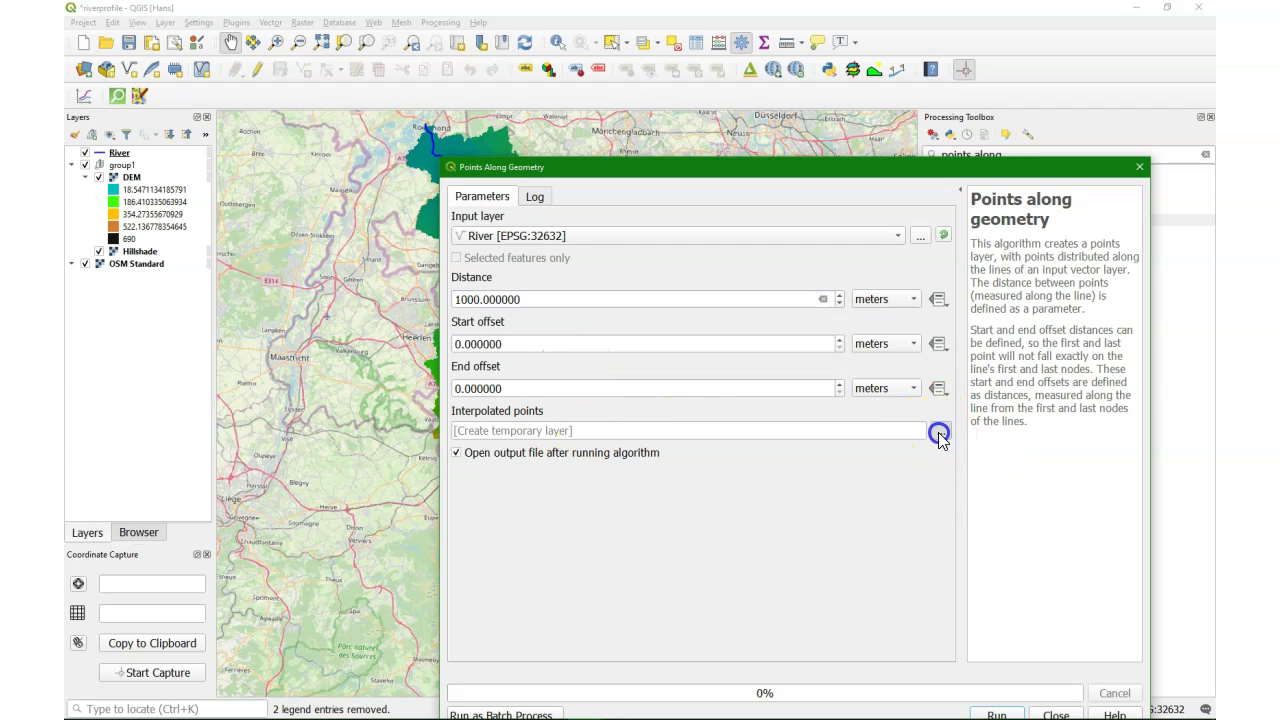
left_click(978, 459)
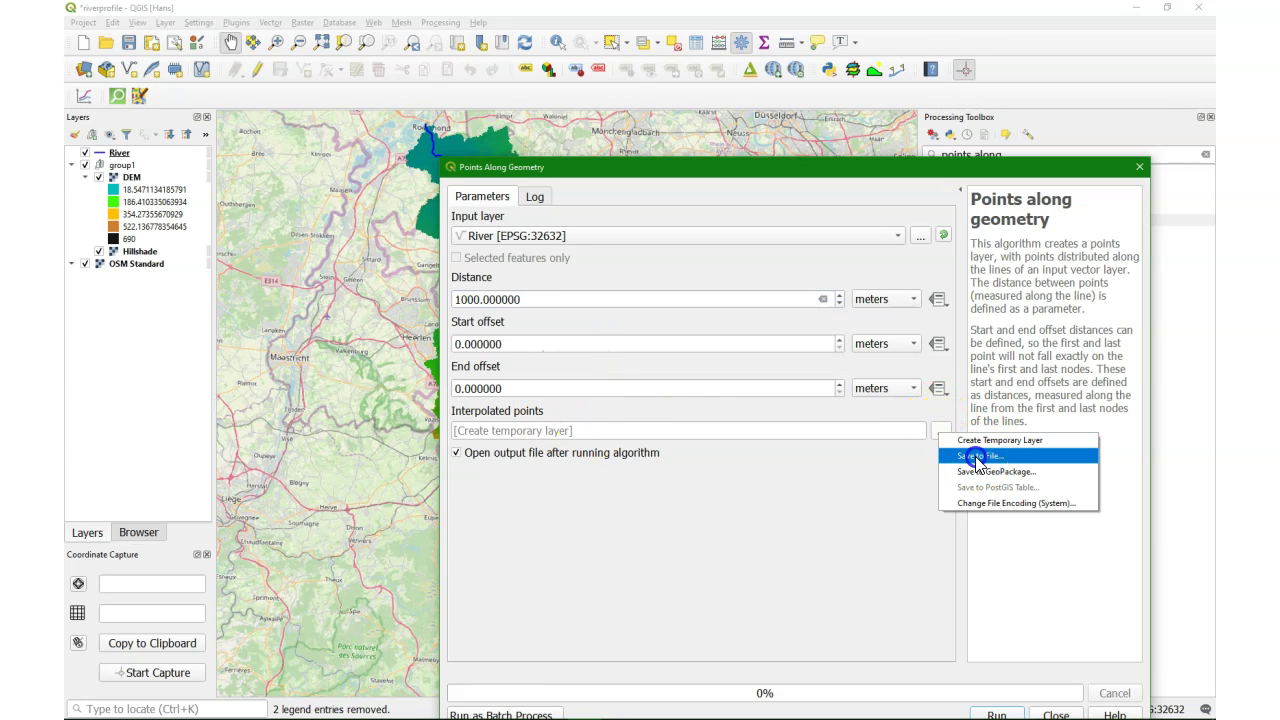
type("riverSample1000")
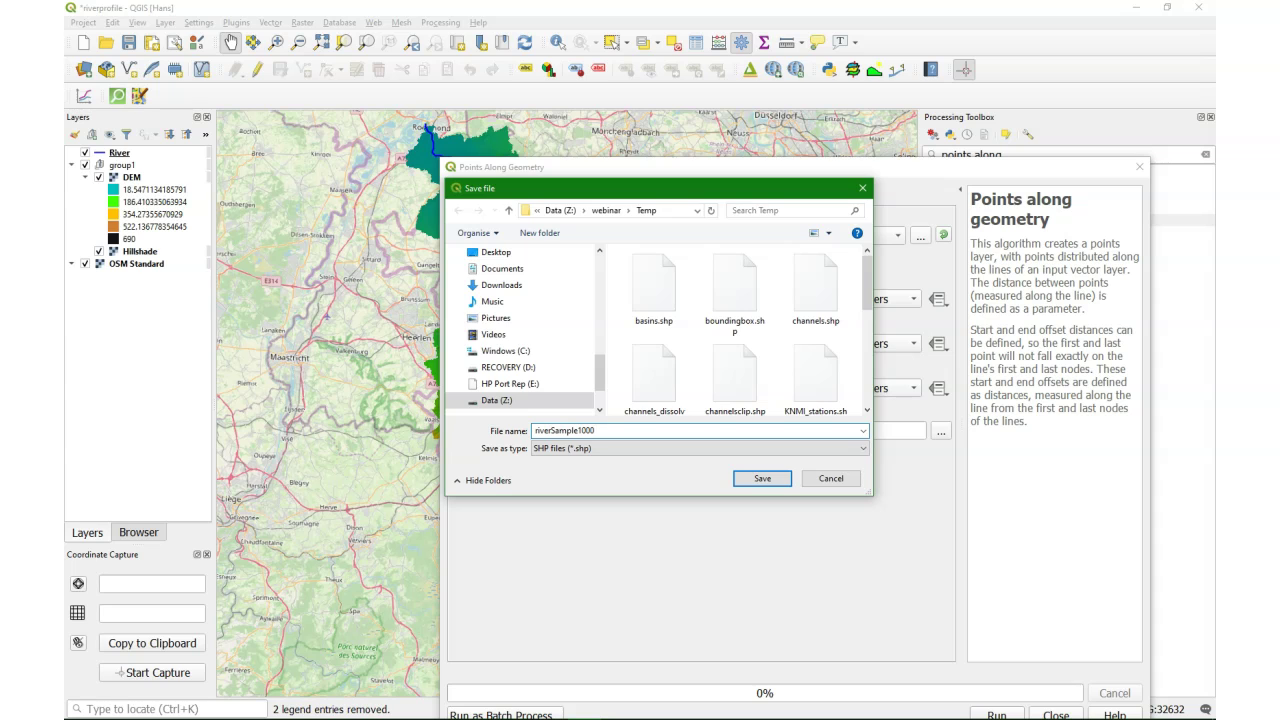
left_click(762, 478)
left_click(990, 713)
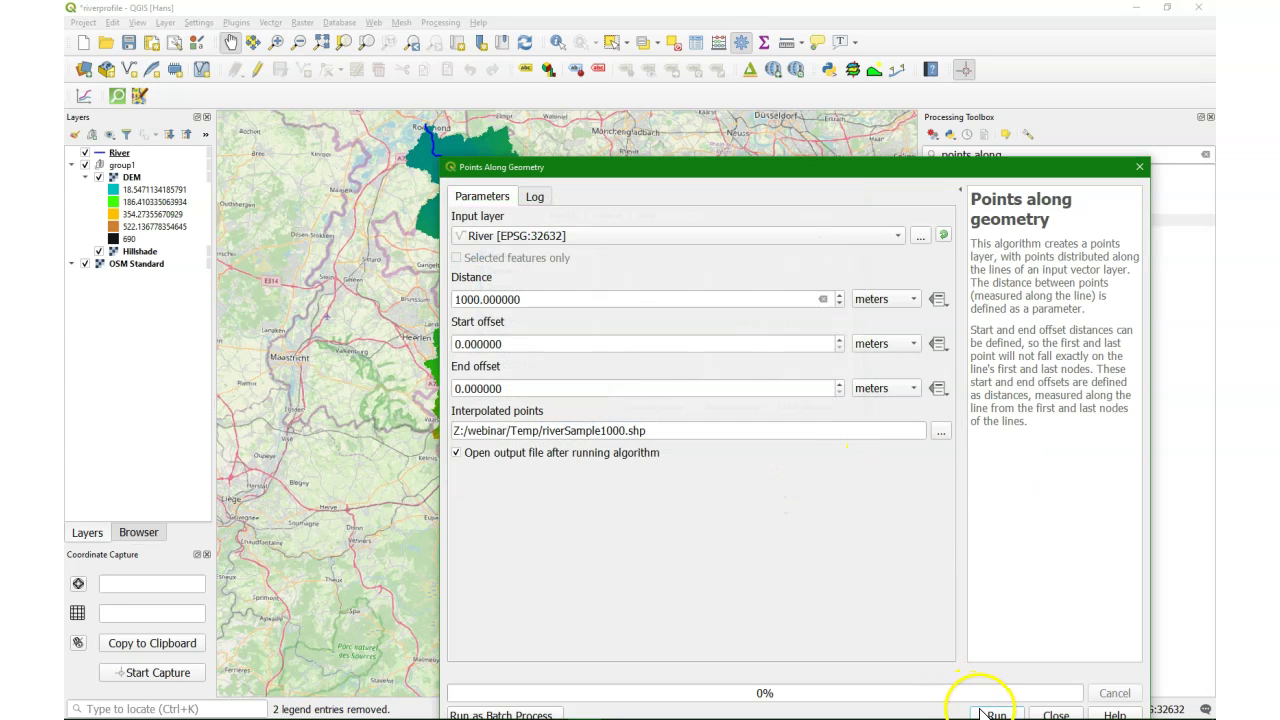
left_click_drag(857, 168, 842, 106)
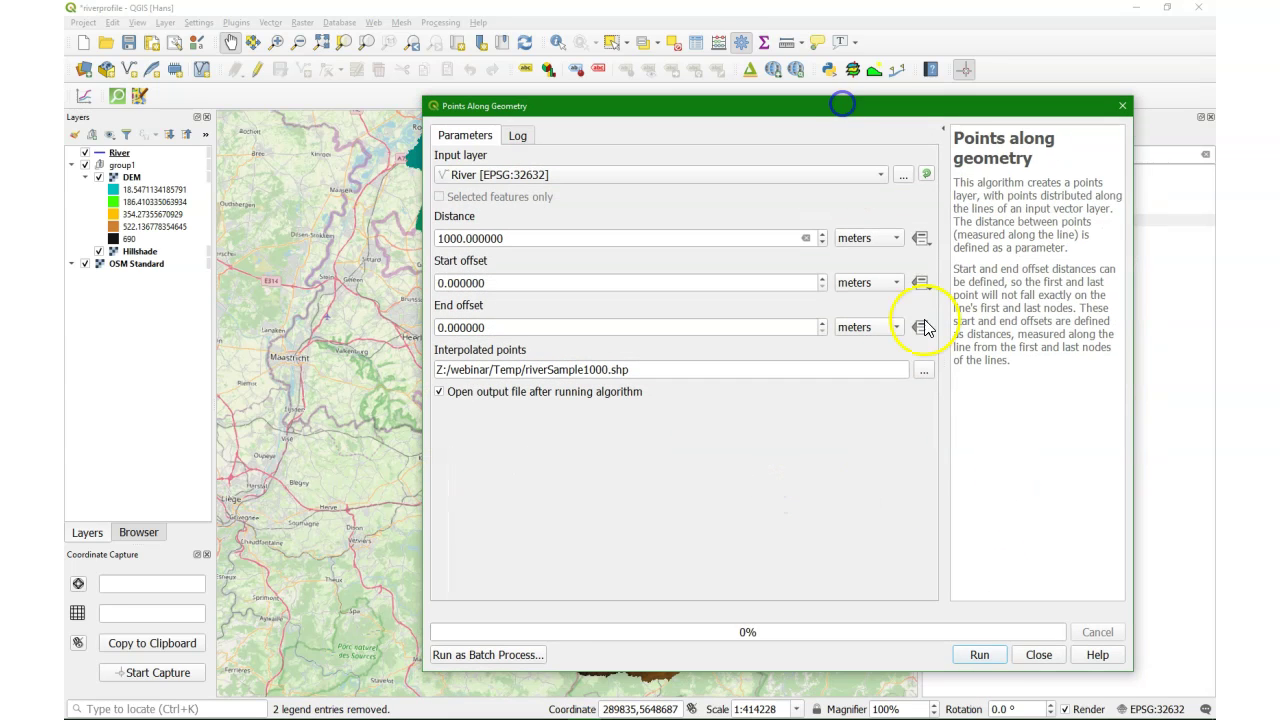
left_click(1000, 655)
Close the finished tool and open Sample raster values from the toolbox.
left_click(1042, 655)
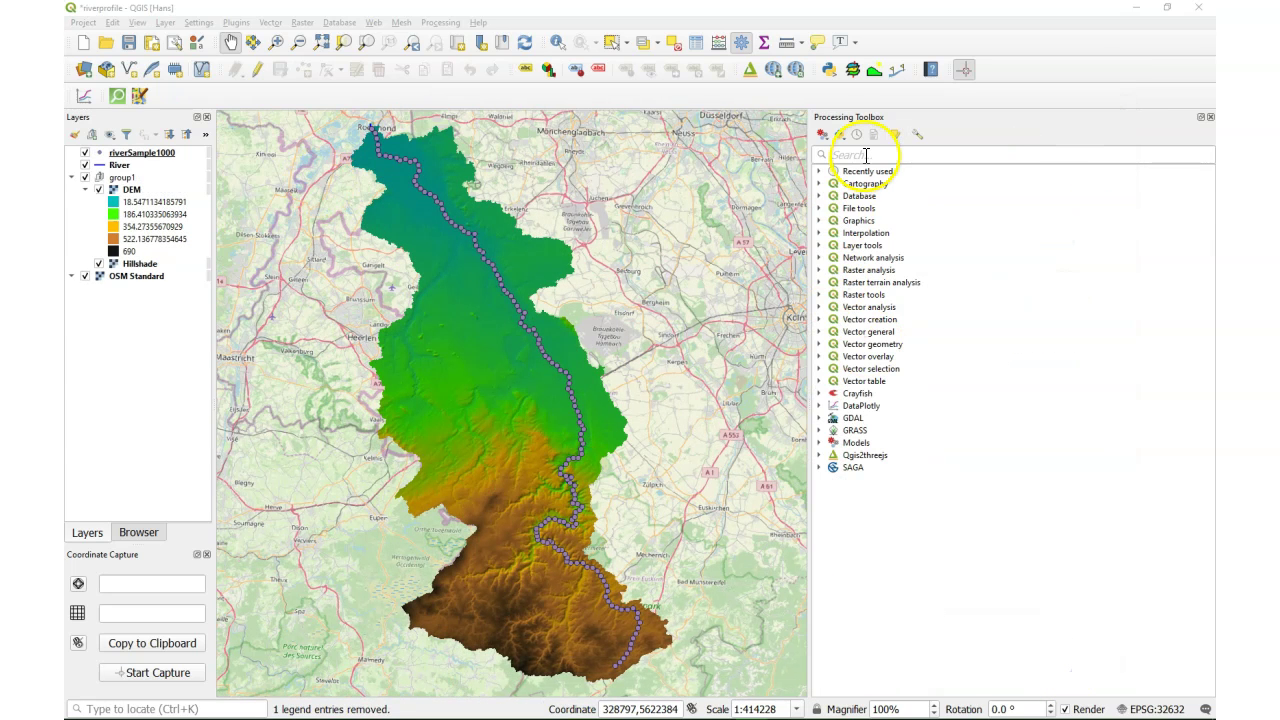
left_click(866, 155)
type("sample")
double_click(880, 208)
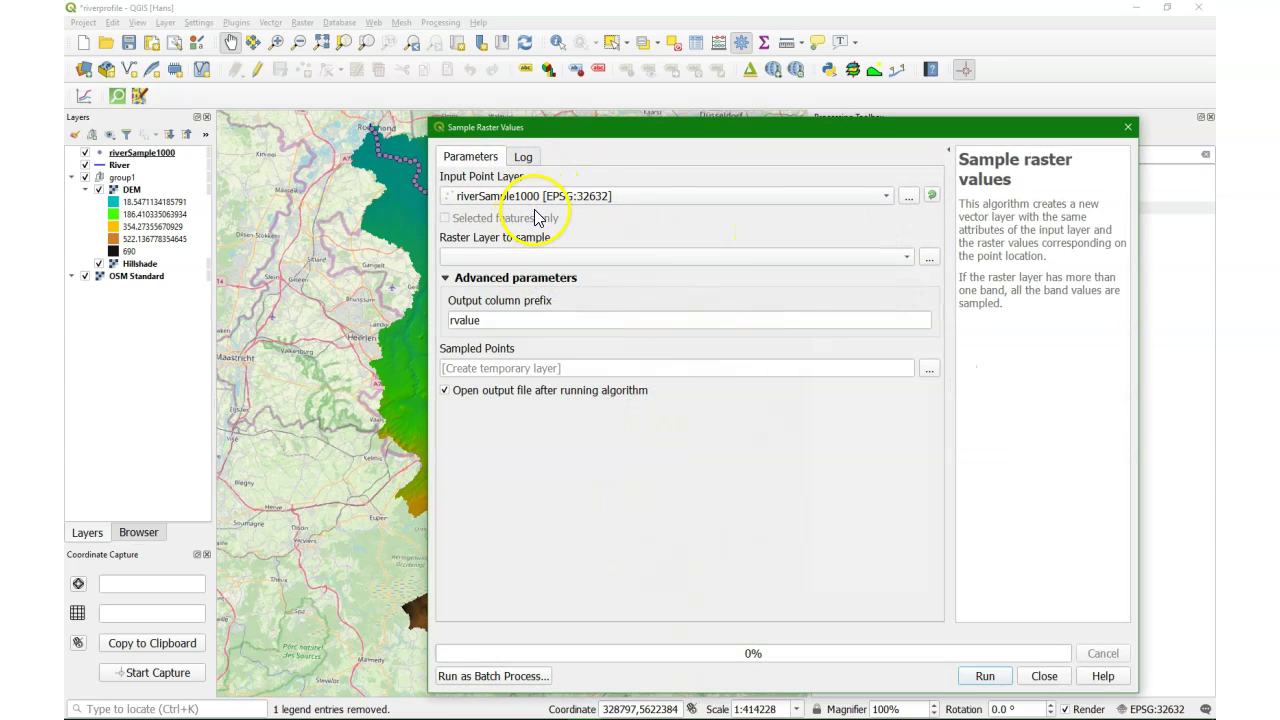
Sample DEM at each point with prefix dem_, saved as riverSample1000DEM.shp.
left_click(902, 260)
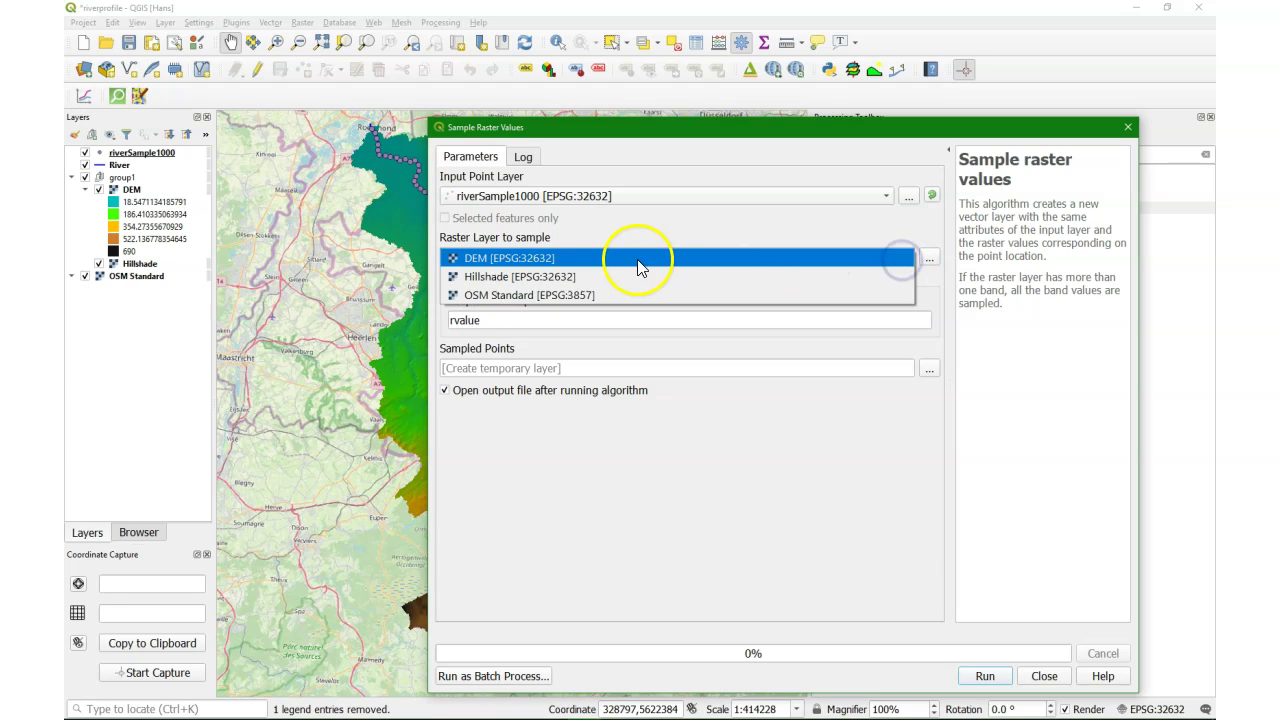
left_click(549, 256)
double_click(462, 320)
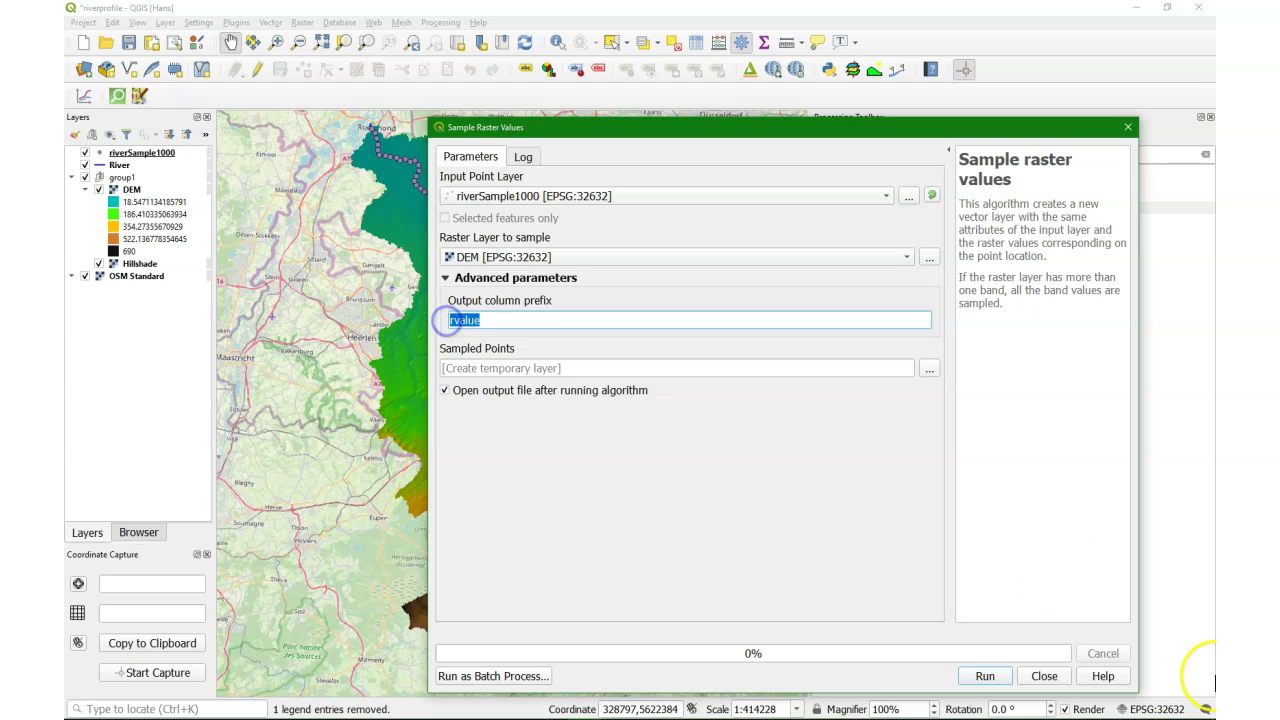
type("dem_")
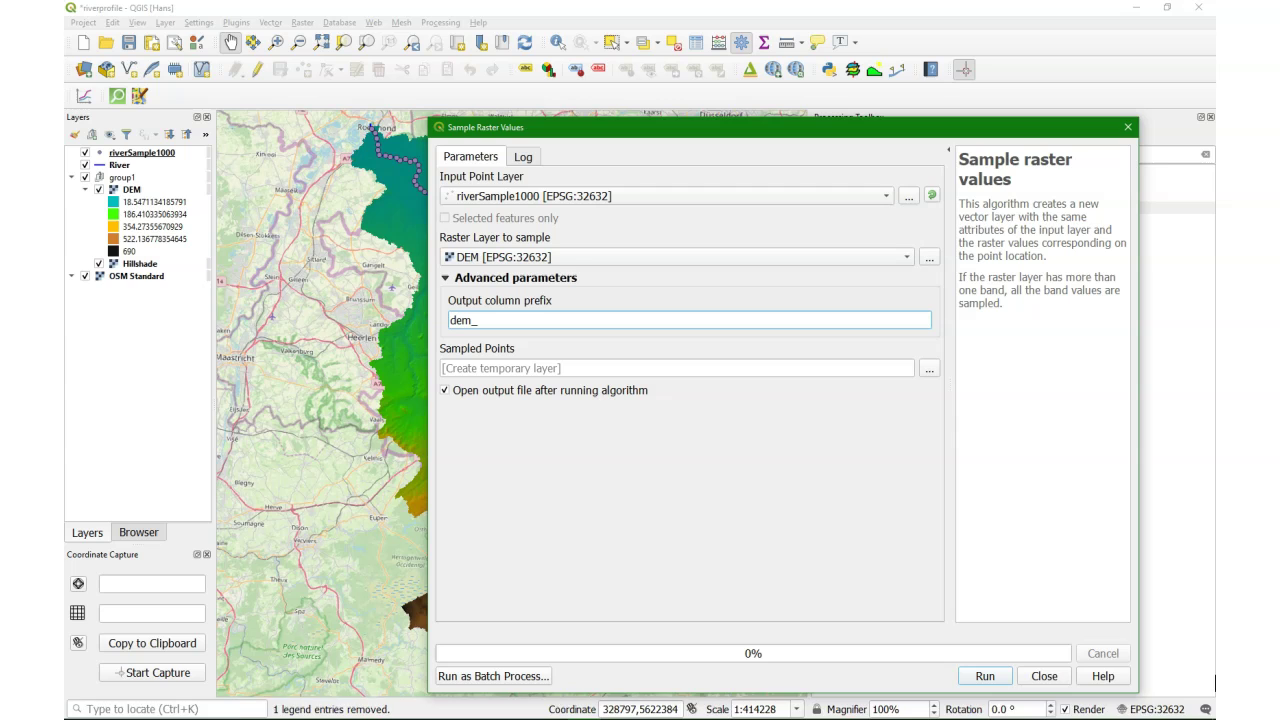
left_click(929, 370)
left_click(973, 395)
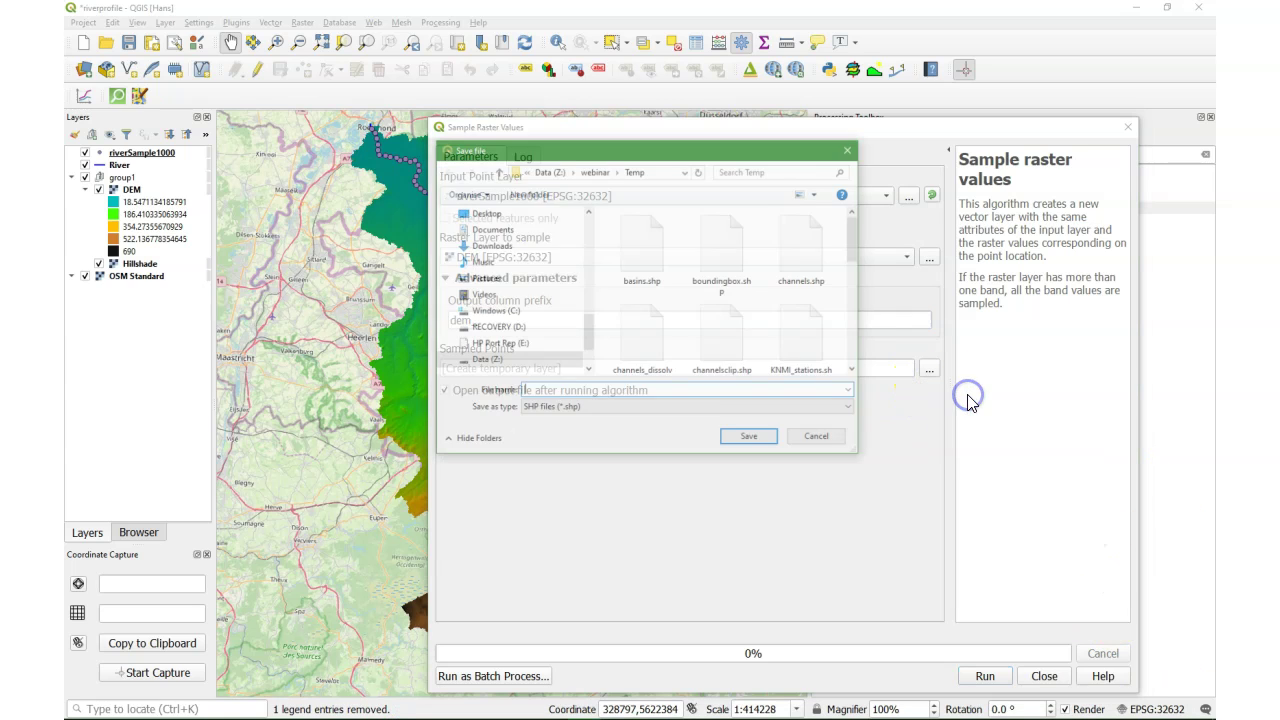
left_click(914, 403)
type("riverSample100")
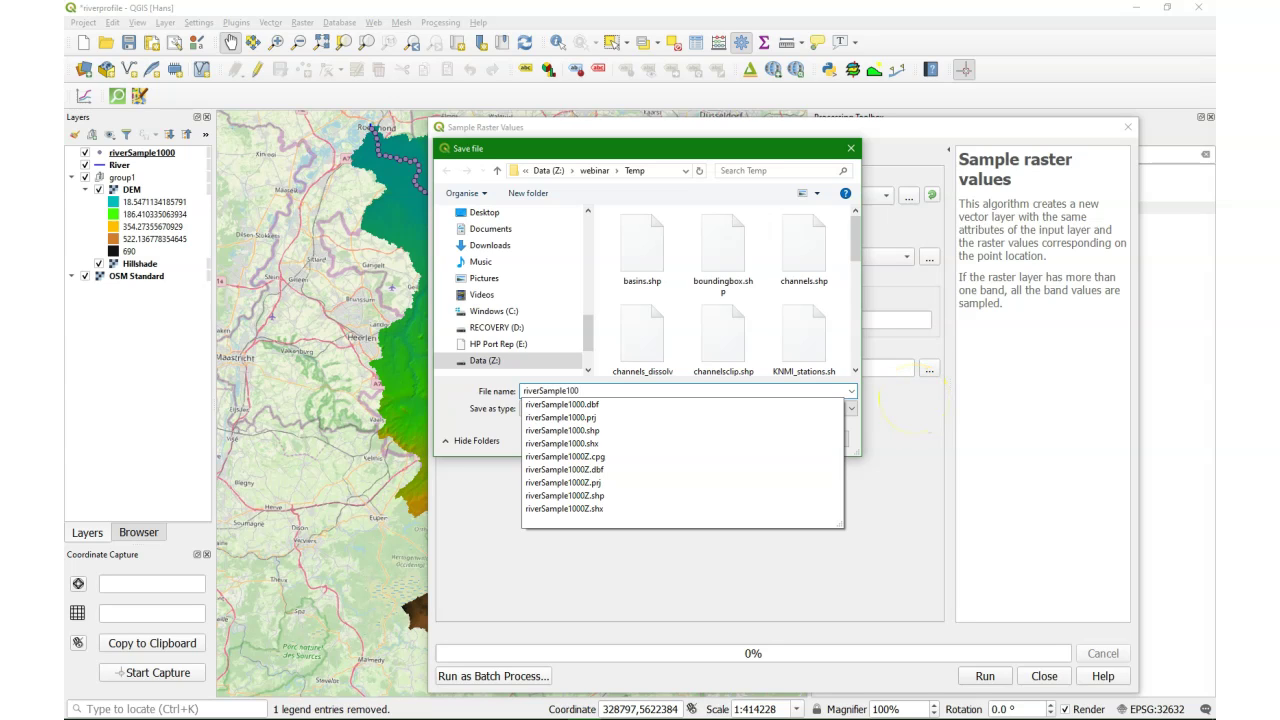
type("0DEM")
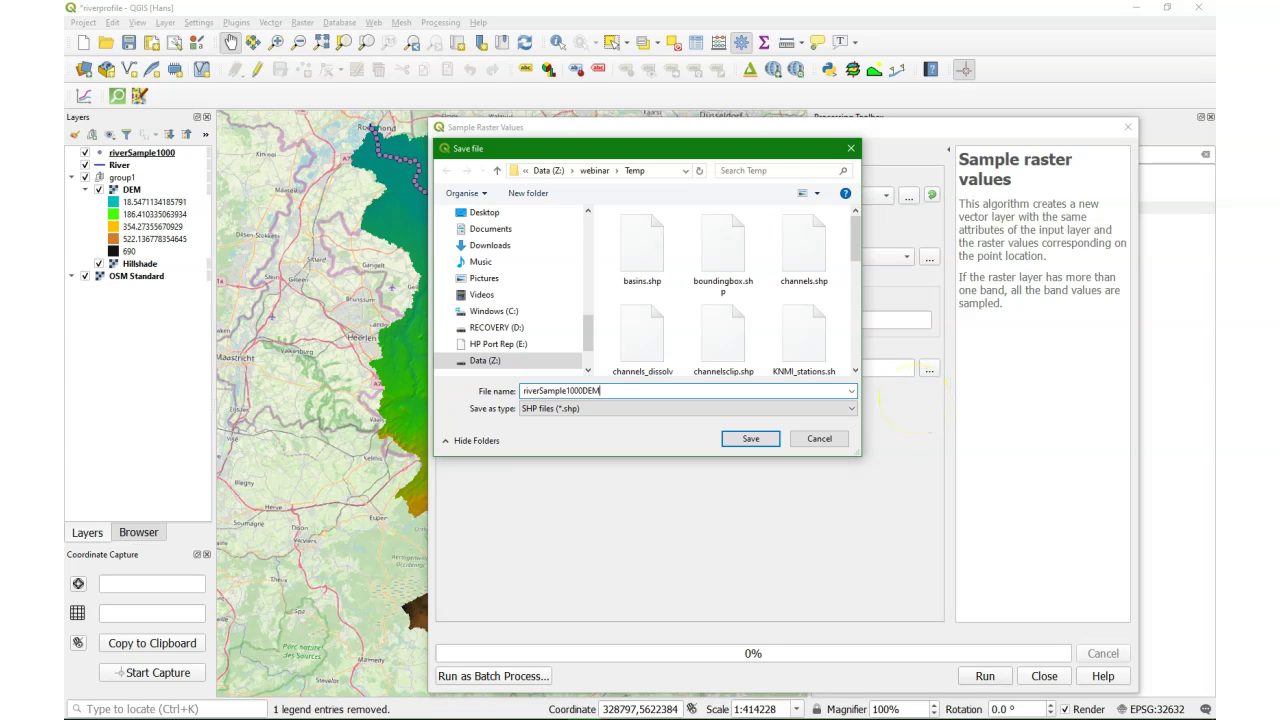
left_click(762, 441)
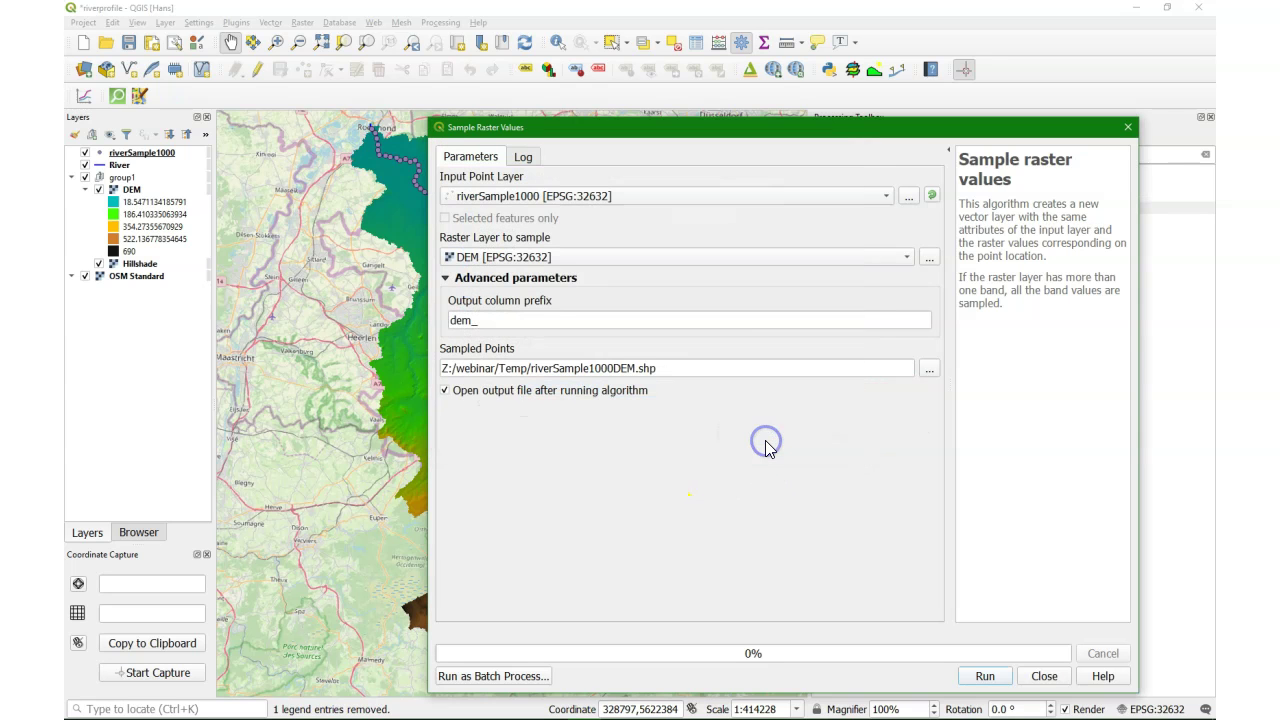
left_click(985, 676)
Review the sampled dem_1 elevations in the riverSample1000DEM attribute table.
left_click(1043, 678)
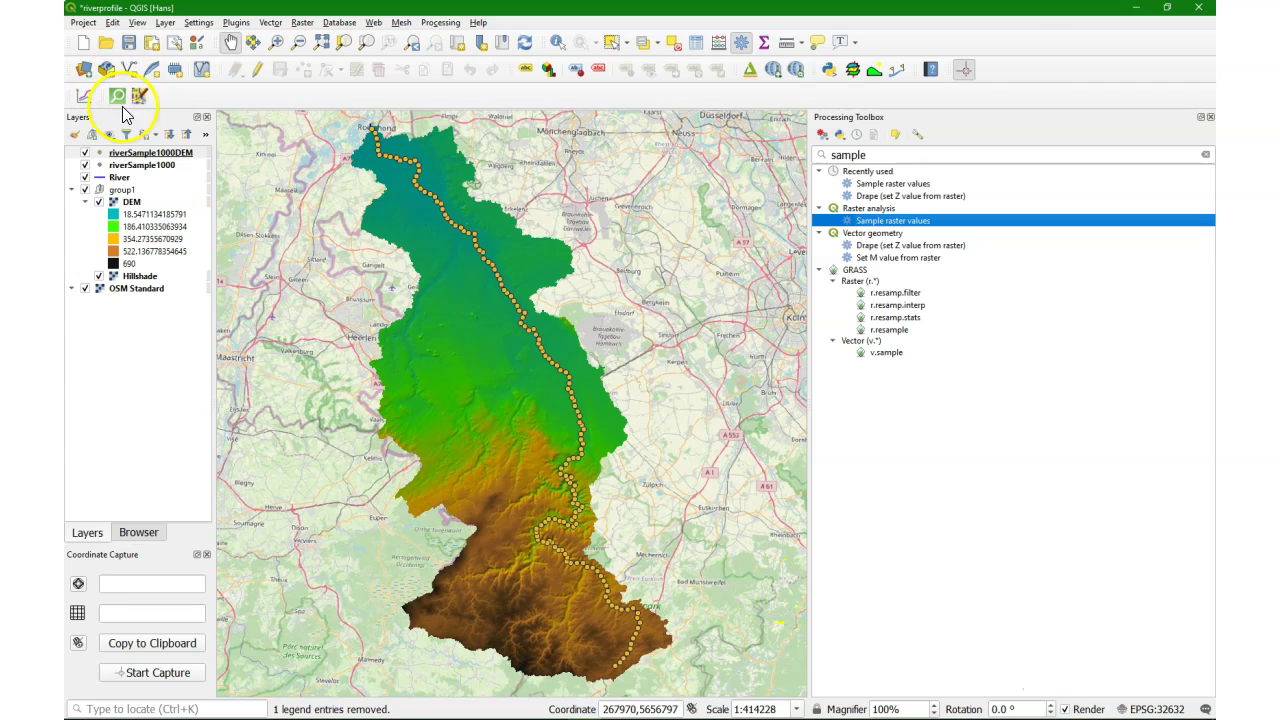
right_click(146, 154)
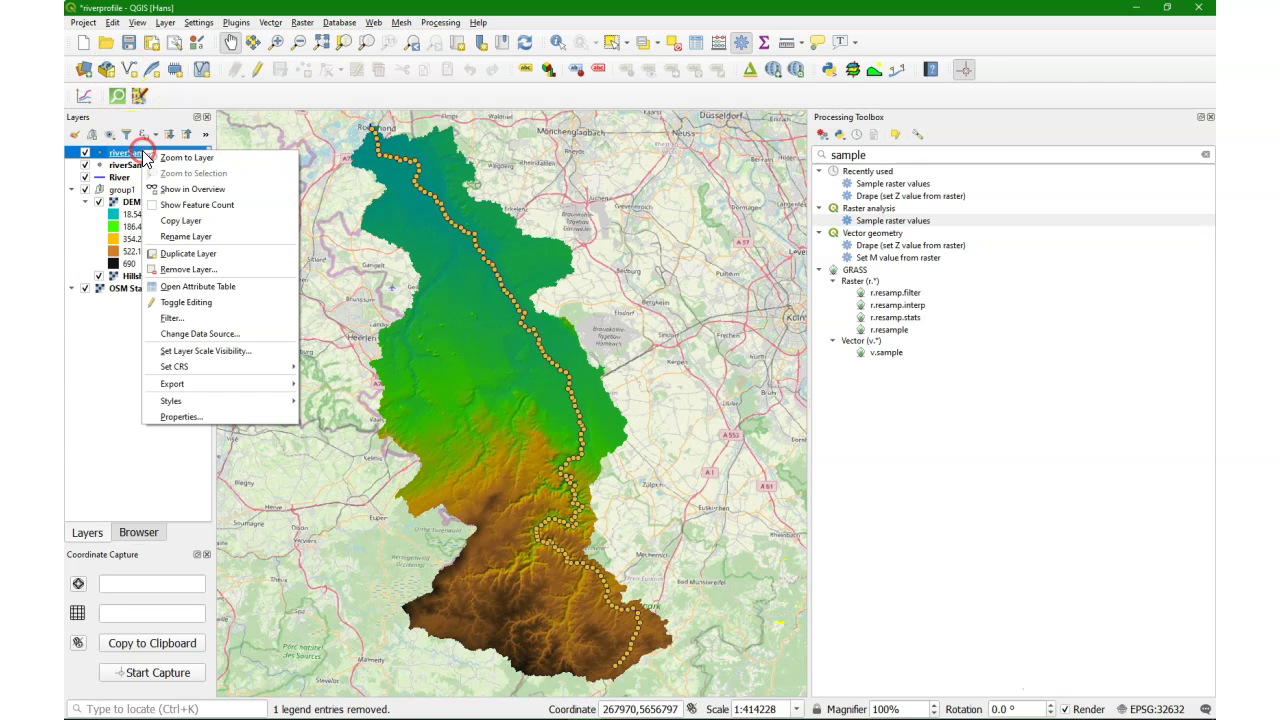
left_click(190, 286)
left_click_drag(814, 307, 674, 171)
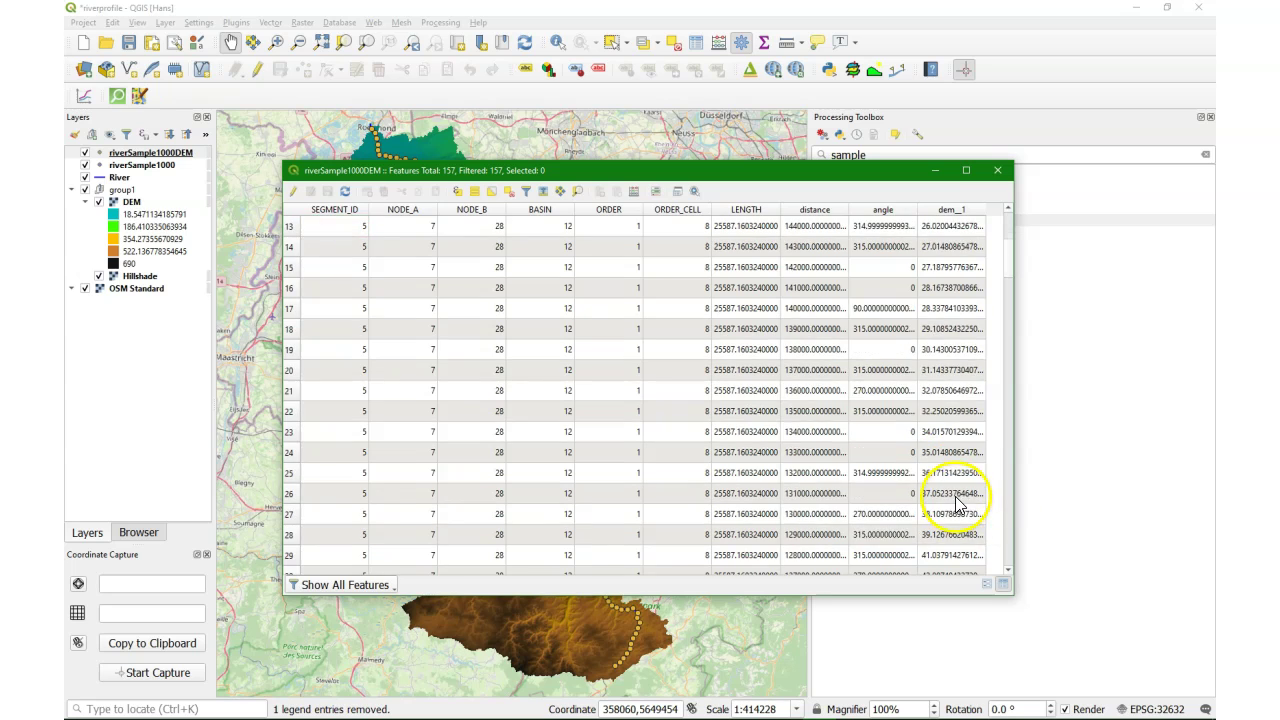
scroll(957, 494, "down", 9)
scroll(1010, 300, "up", 9)
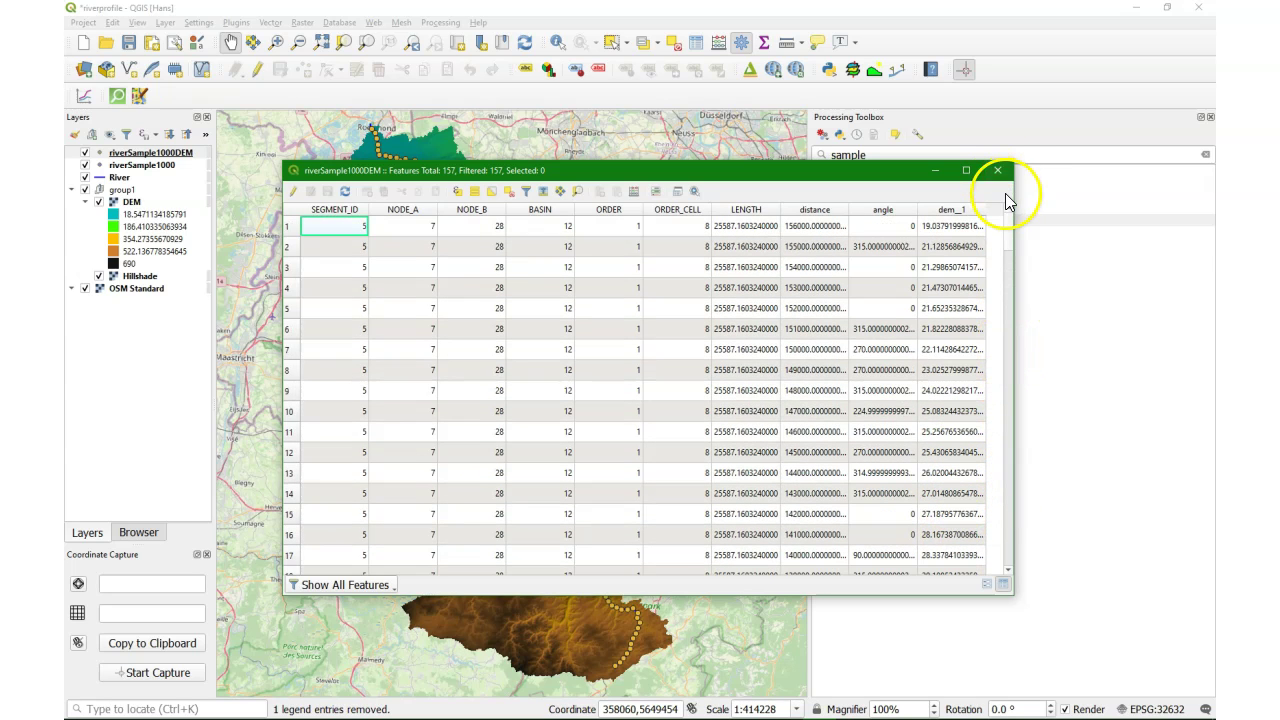
left_click(1004, 174)
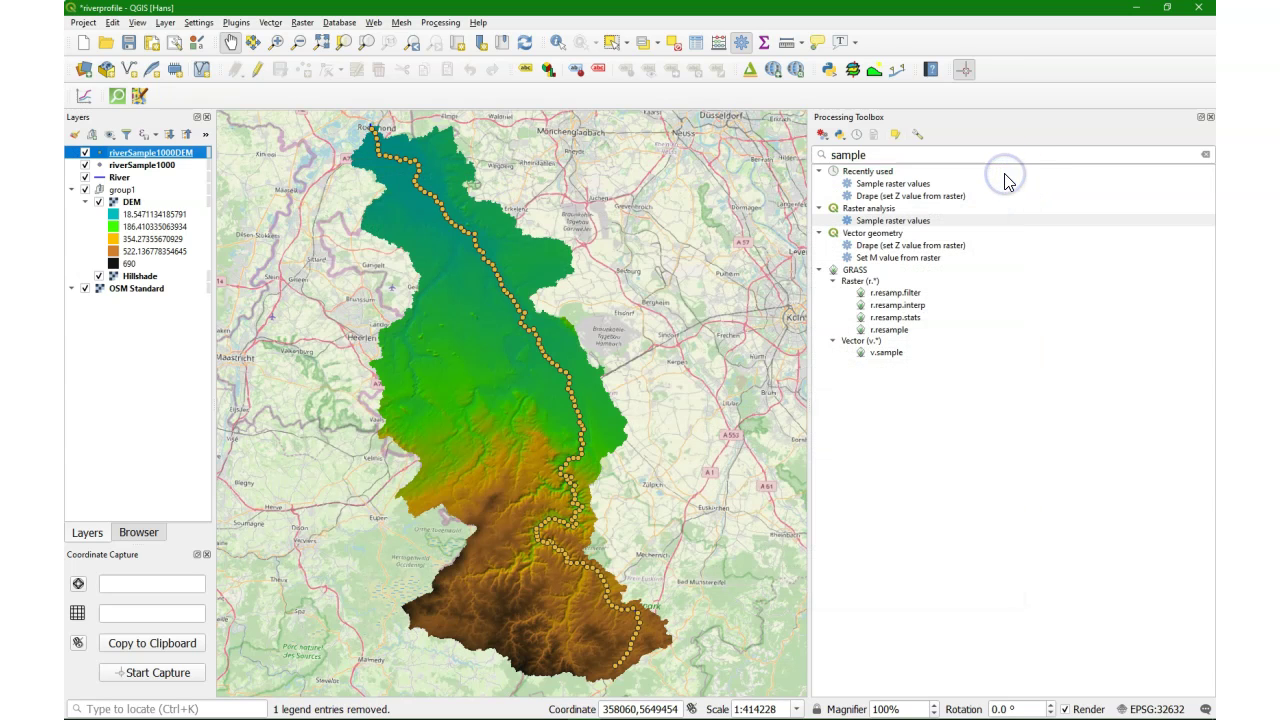
Hide the Processing Toolbox and open the DataPlotly plot panel.
key("ctrl+alt+t")
left_click(83, 97)
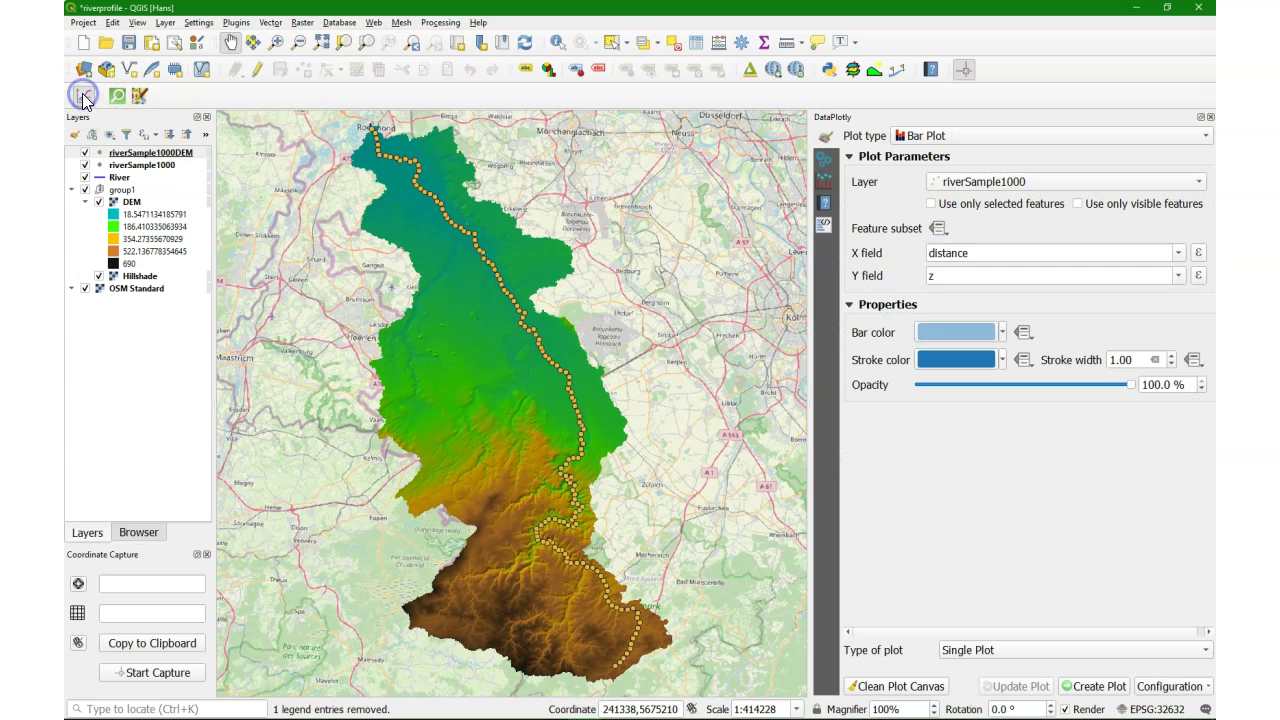
left_click(1074, 186)
Plot the riverSample1000DEM layer with distance as X and dem__1 as Y.
left_click(1049, 204)
left_click(1179, 254)
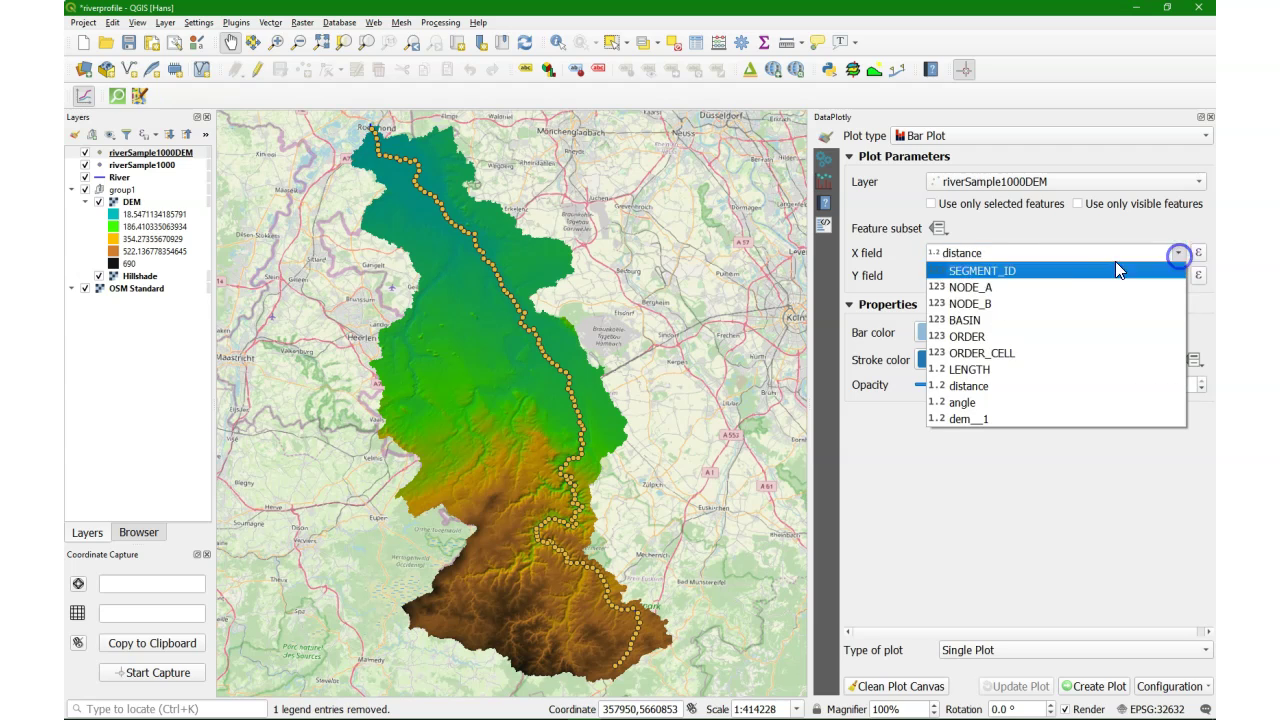
left_click(1033, 388)
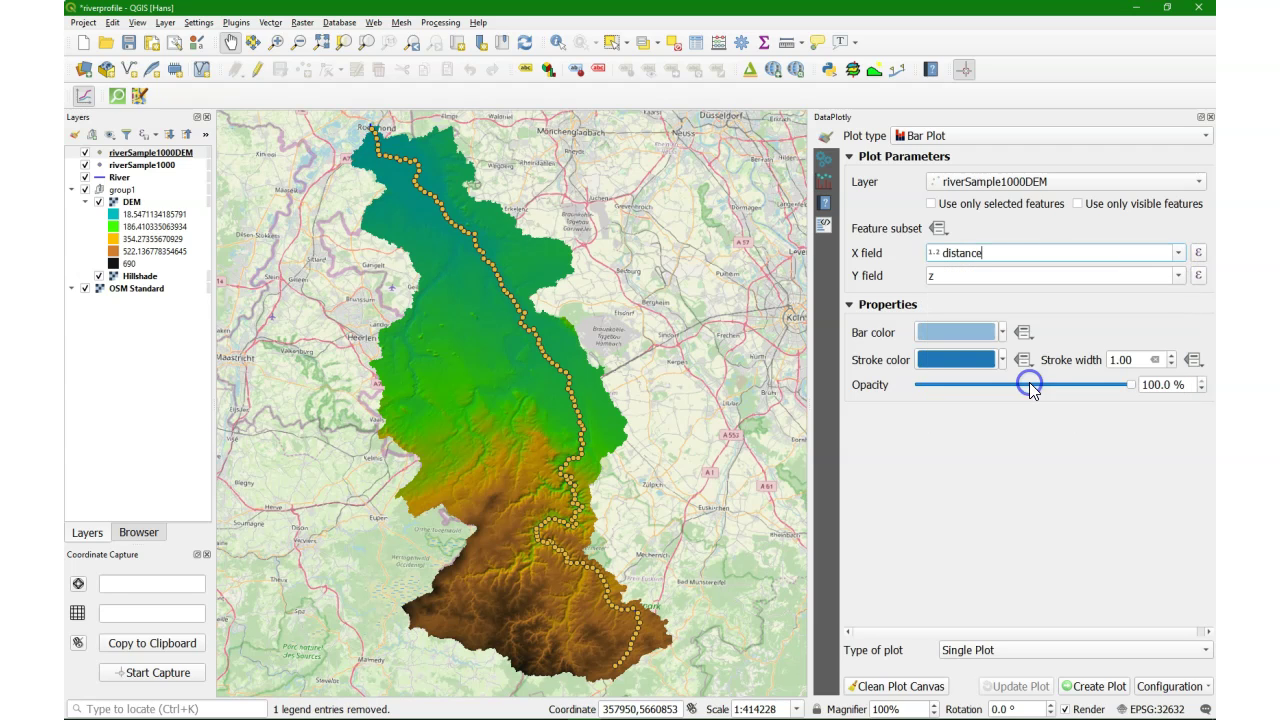
left_click(1178, 275)
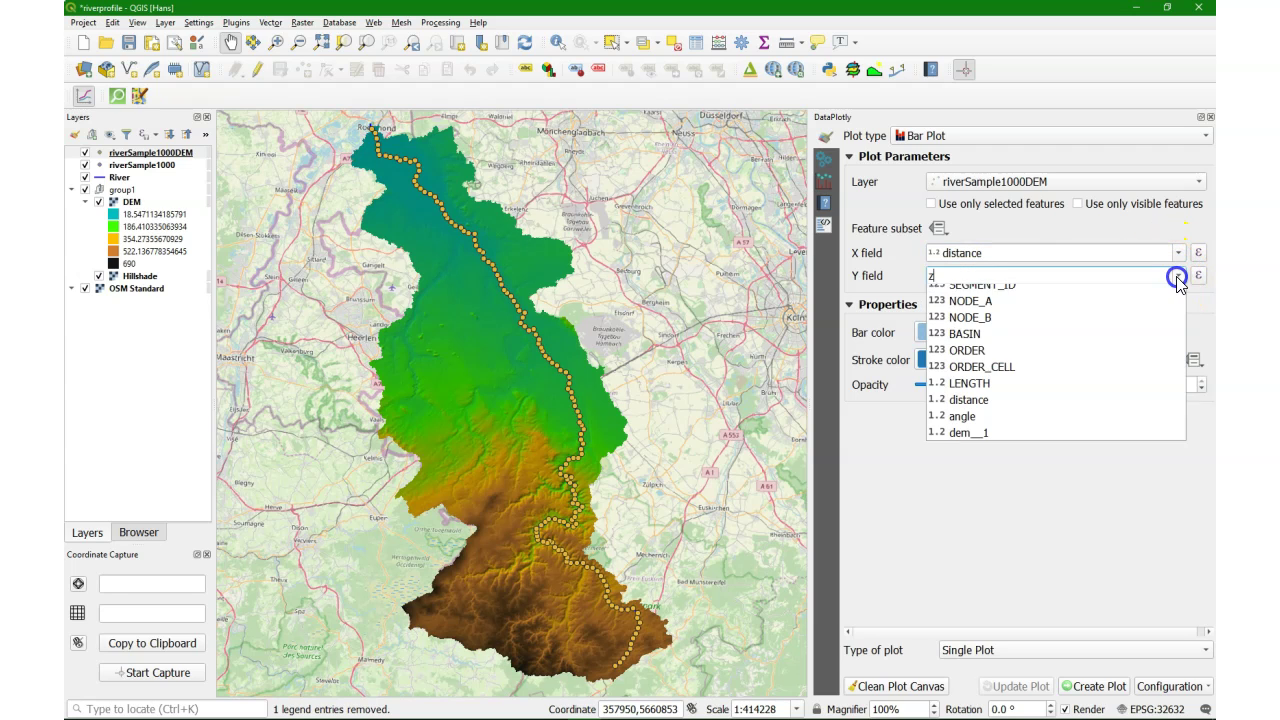
left_click(970, 424)
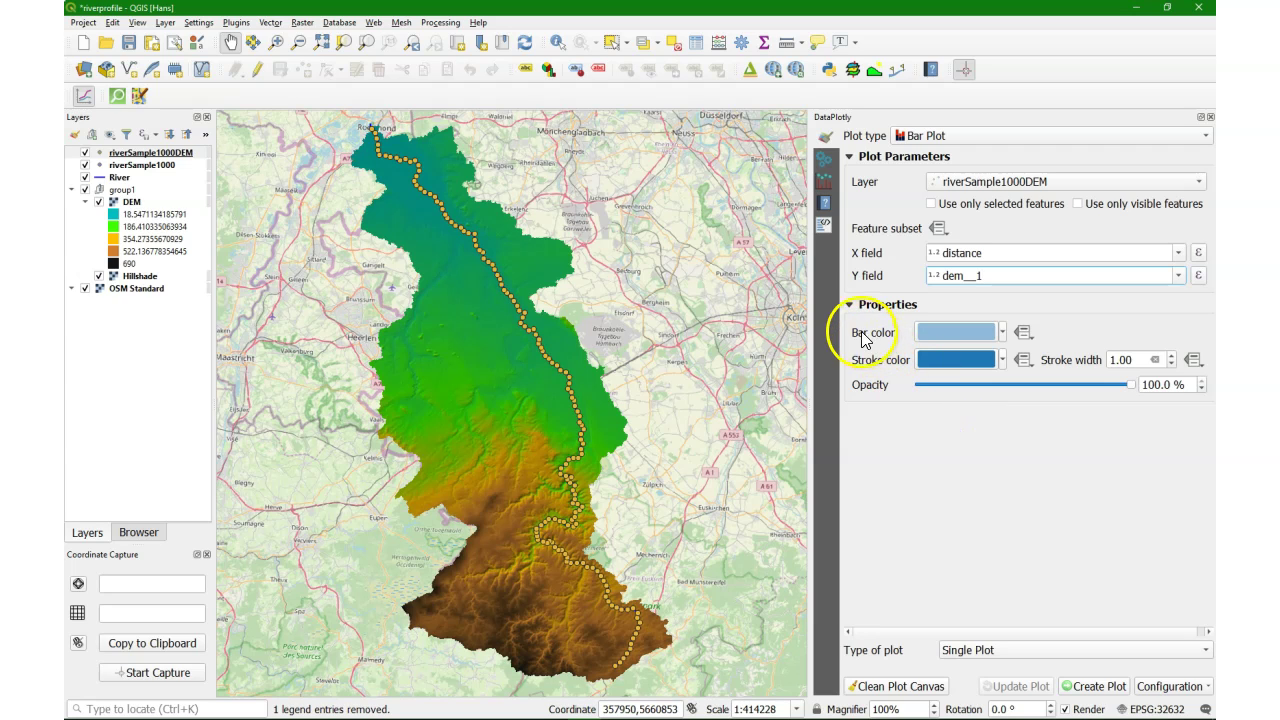
Set legend title '1000 m sample points', X label 'Distance (m)', Y label 'Elevation (m)'.
left_click(823, 162)
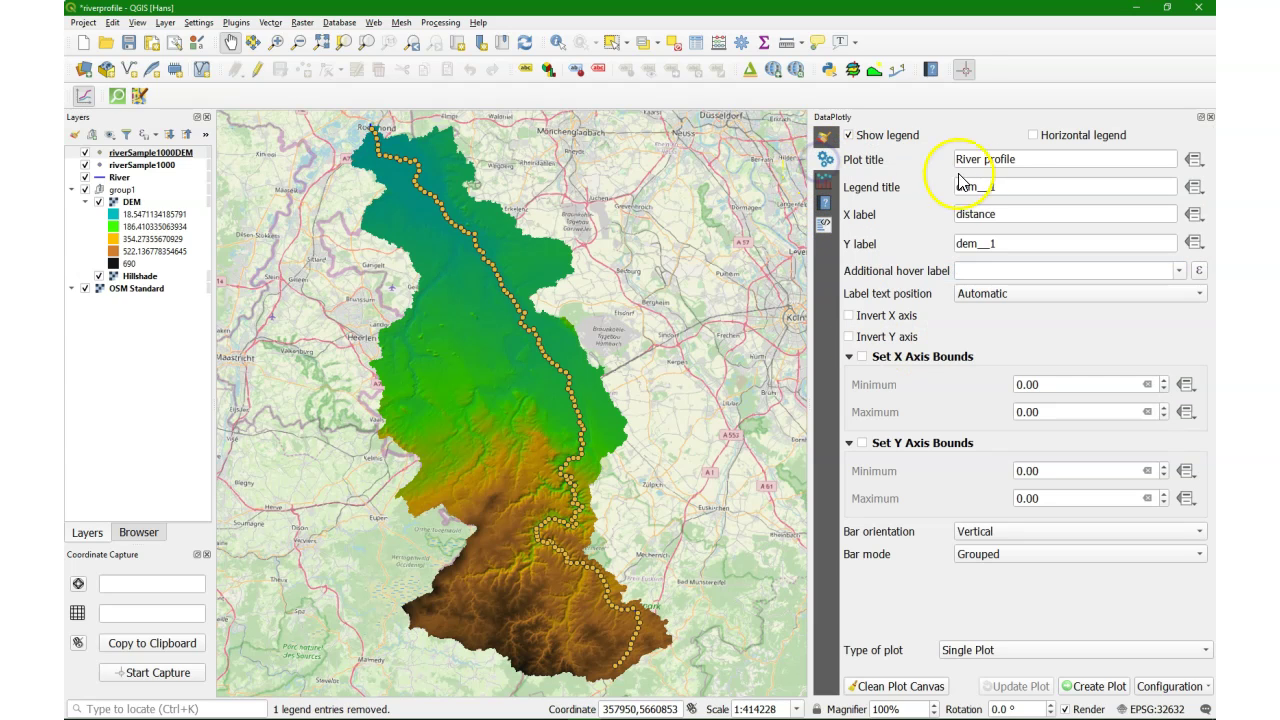
left_click_drag(1012, 189, 921, 186)
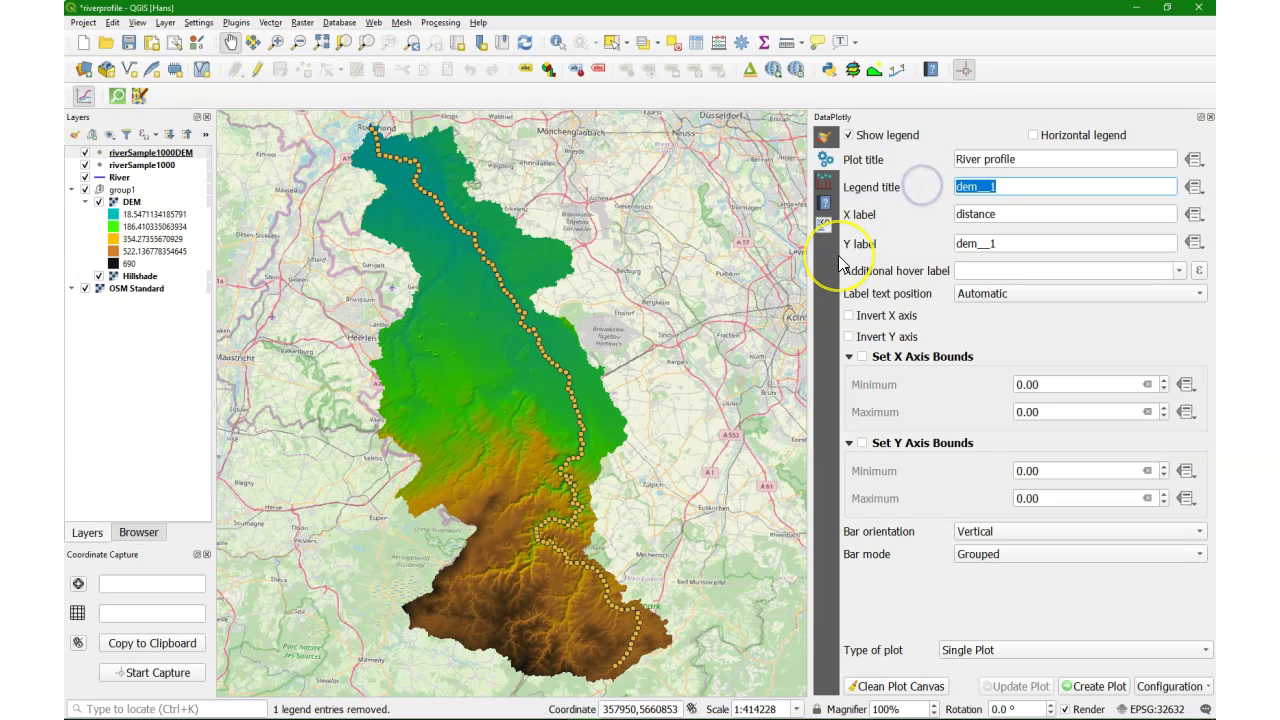
type("1000 m sample points")
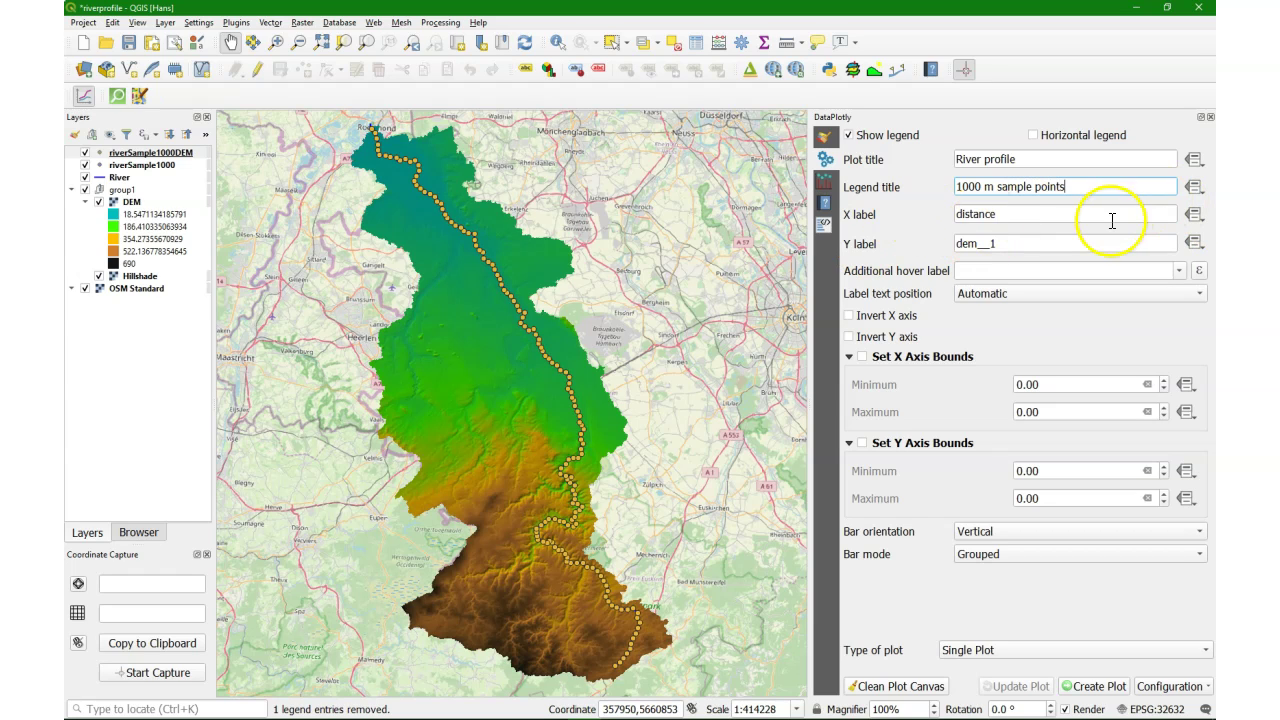
left_click_drag(1108, 212, 893, 214)
type("Distance ")
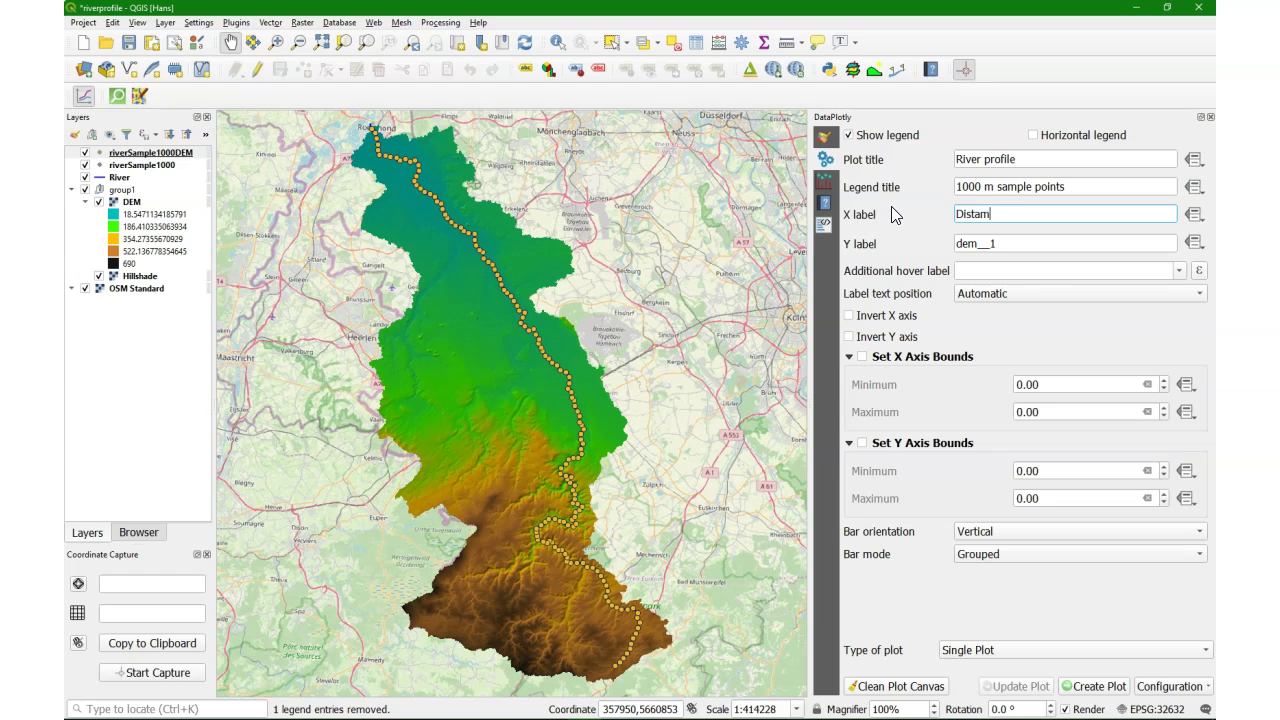
type("(m)")
double_click(1012, 244)
type("Eleva")
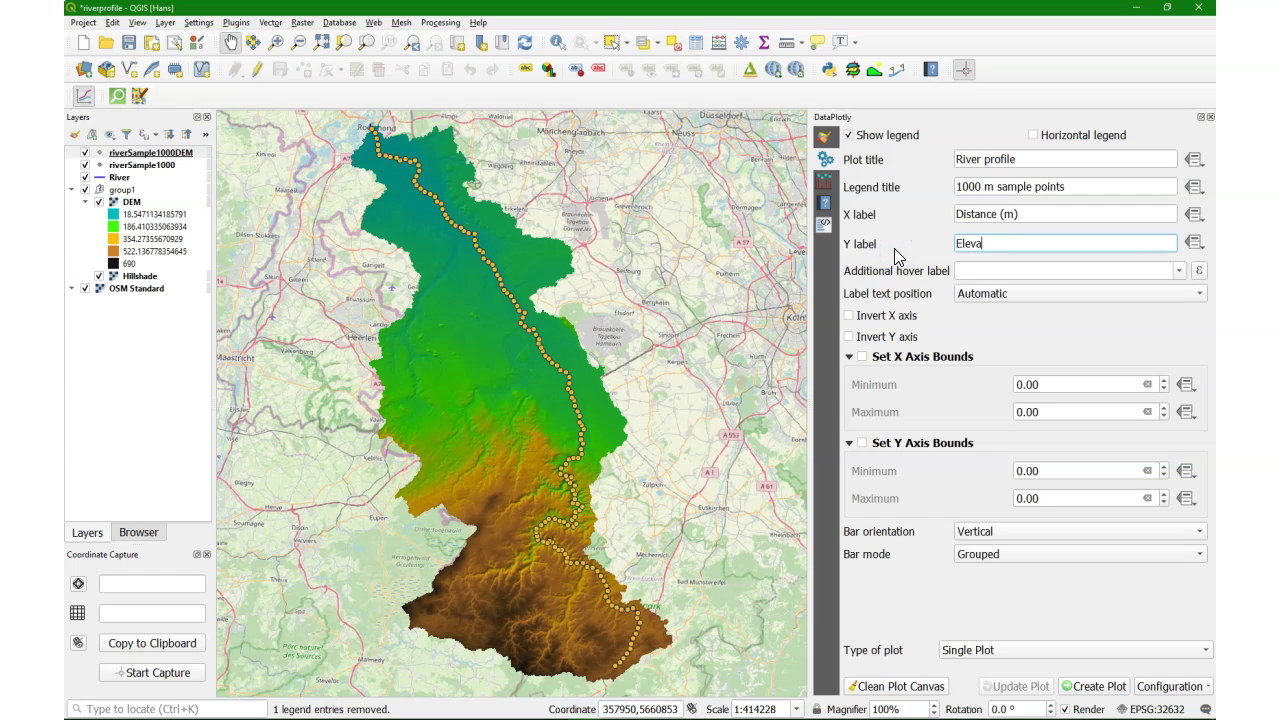
type("tion (m)")
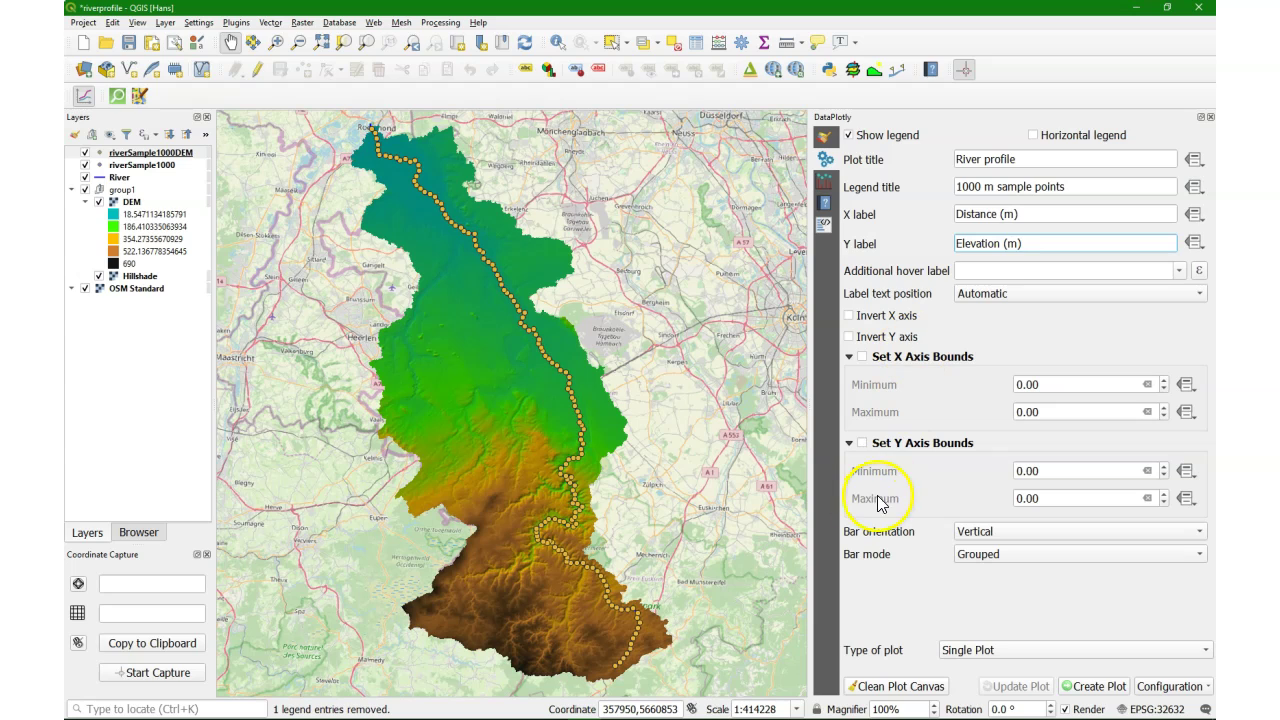
Create the River profile bar chart of elevation against distance.
left_click(1092, 687)
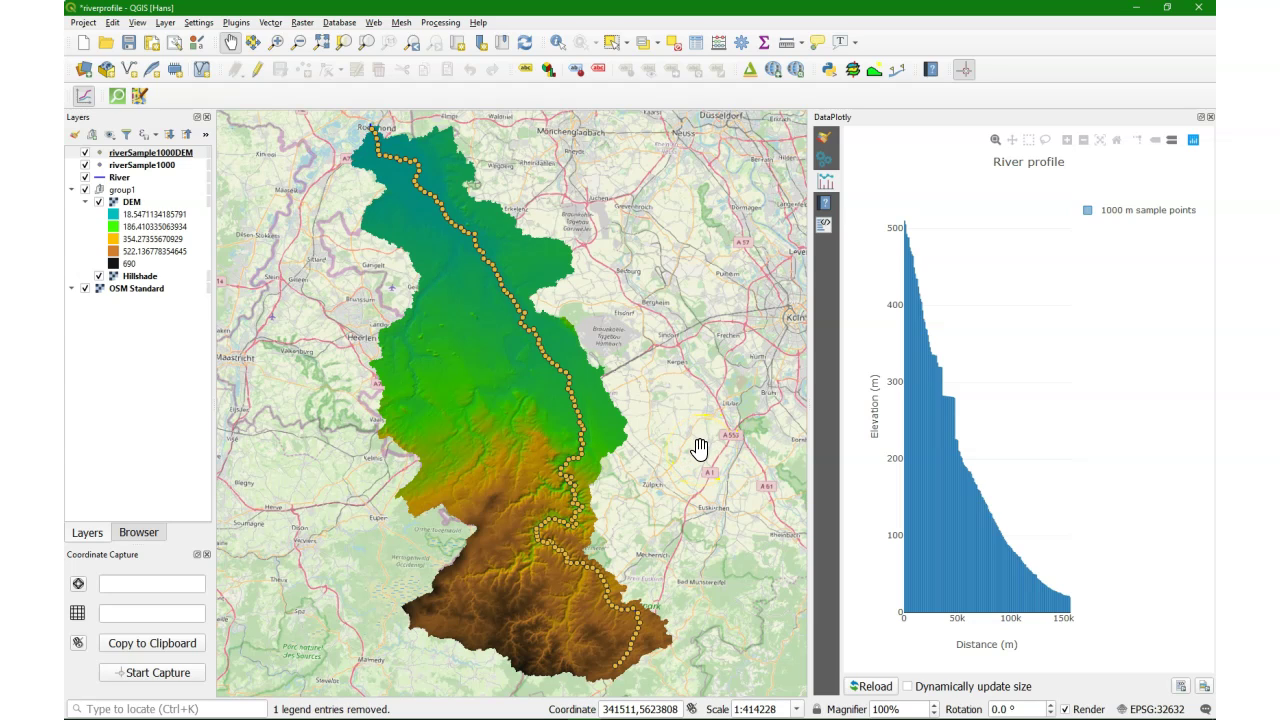
Change the X field to the expression distance / 1000 to use kilometres.
left_click(825, 140)
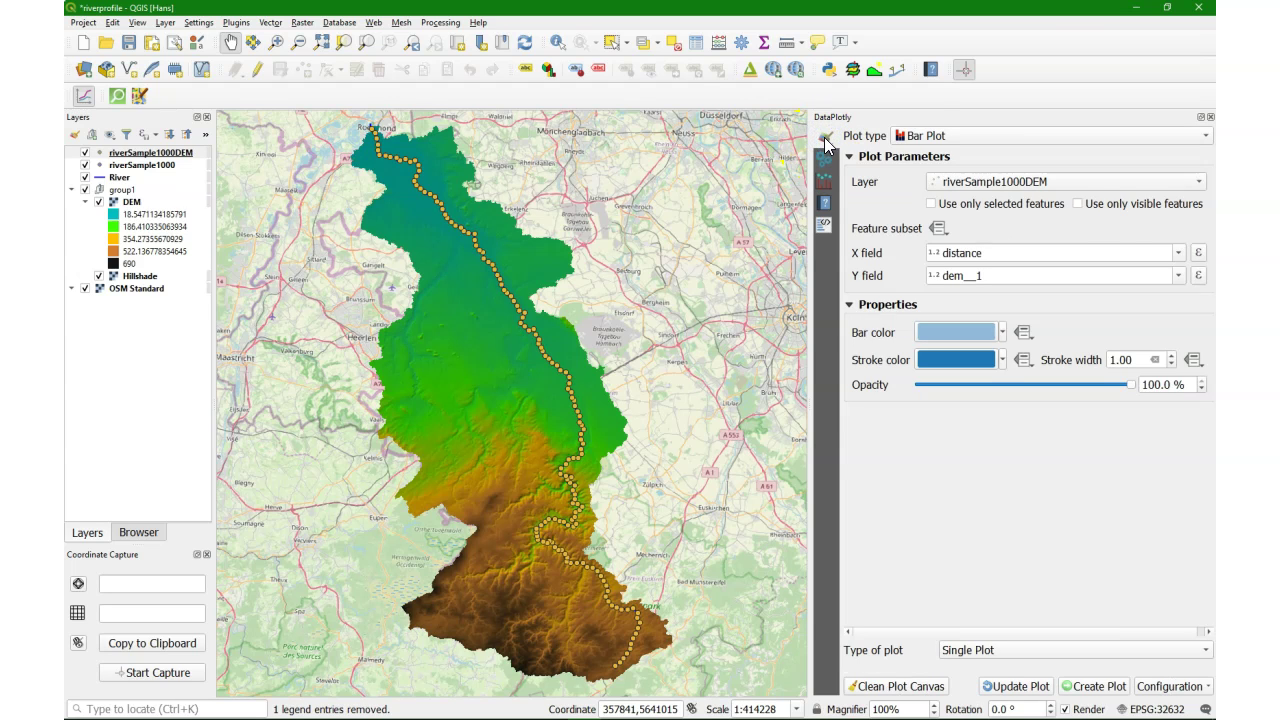
left_click(1198, 253)
left_click(463, 285)
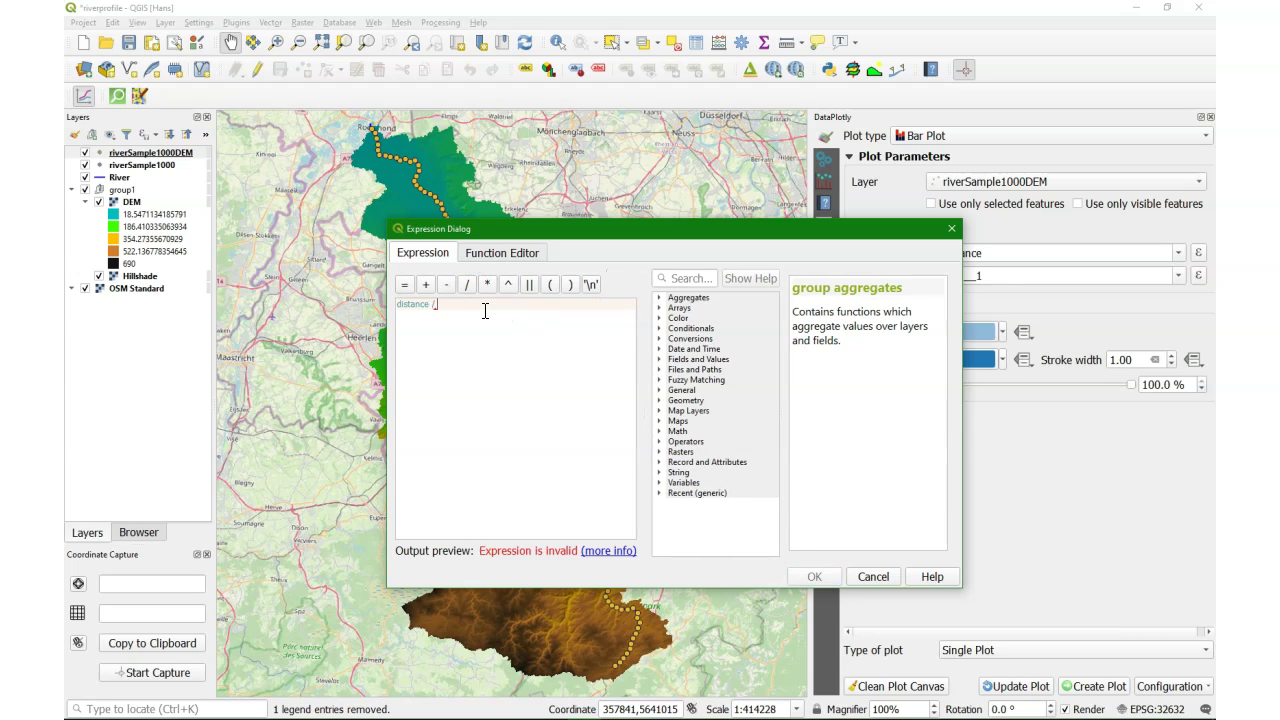
type("1000")
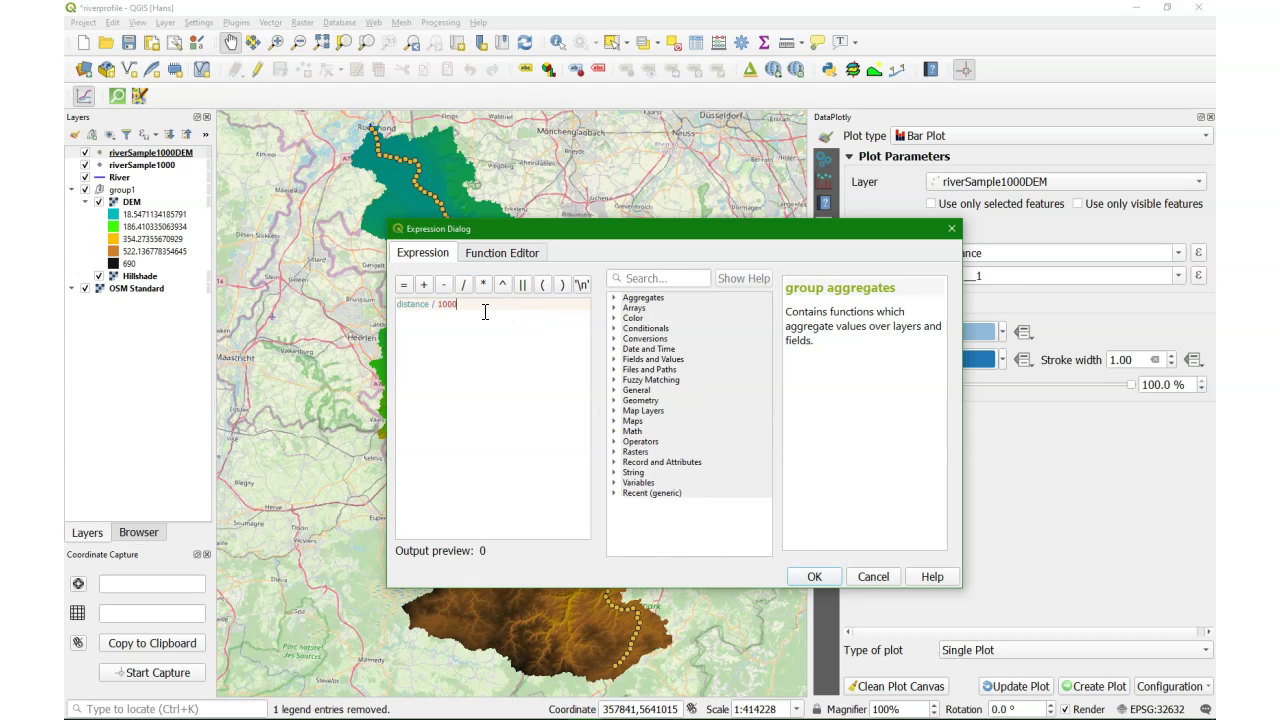
left_click(822, 582)
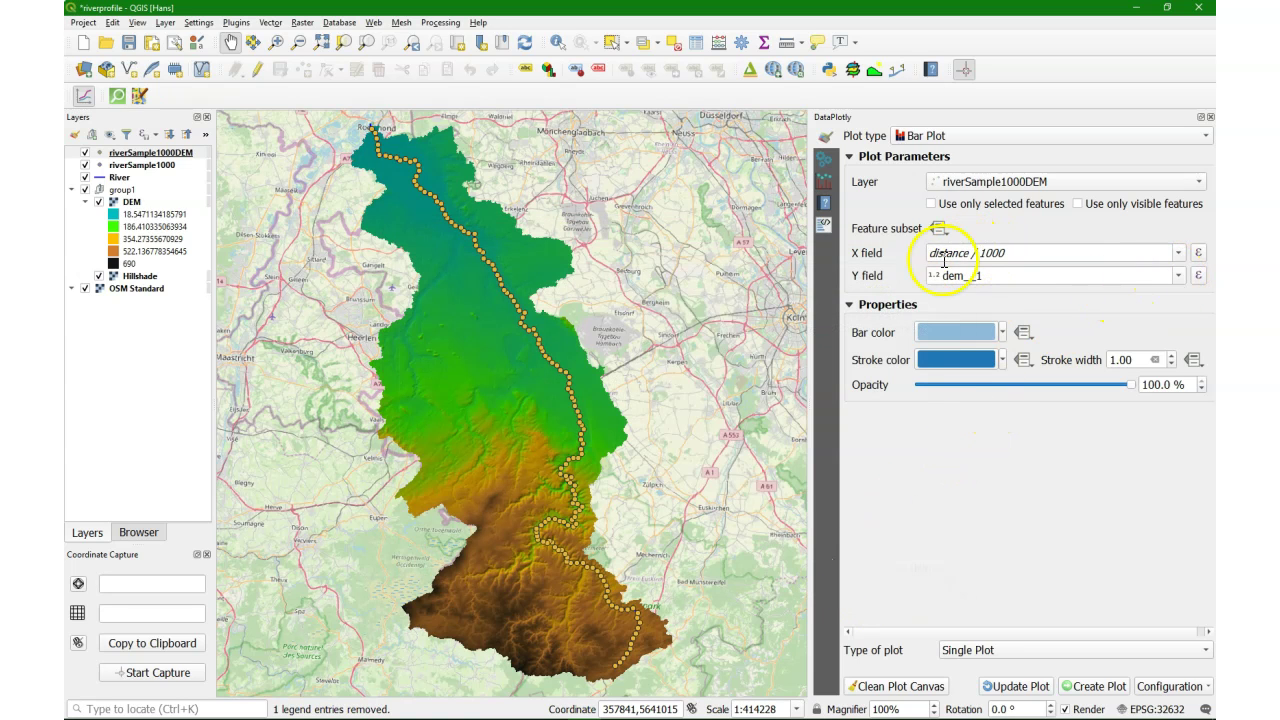
Relabel the X axis 'Distance (km)' and the legend '1 km sample points'.
left_click(823, 163)
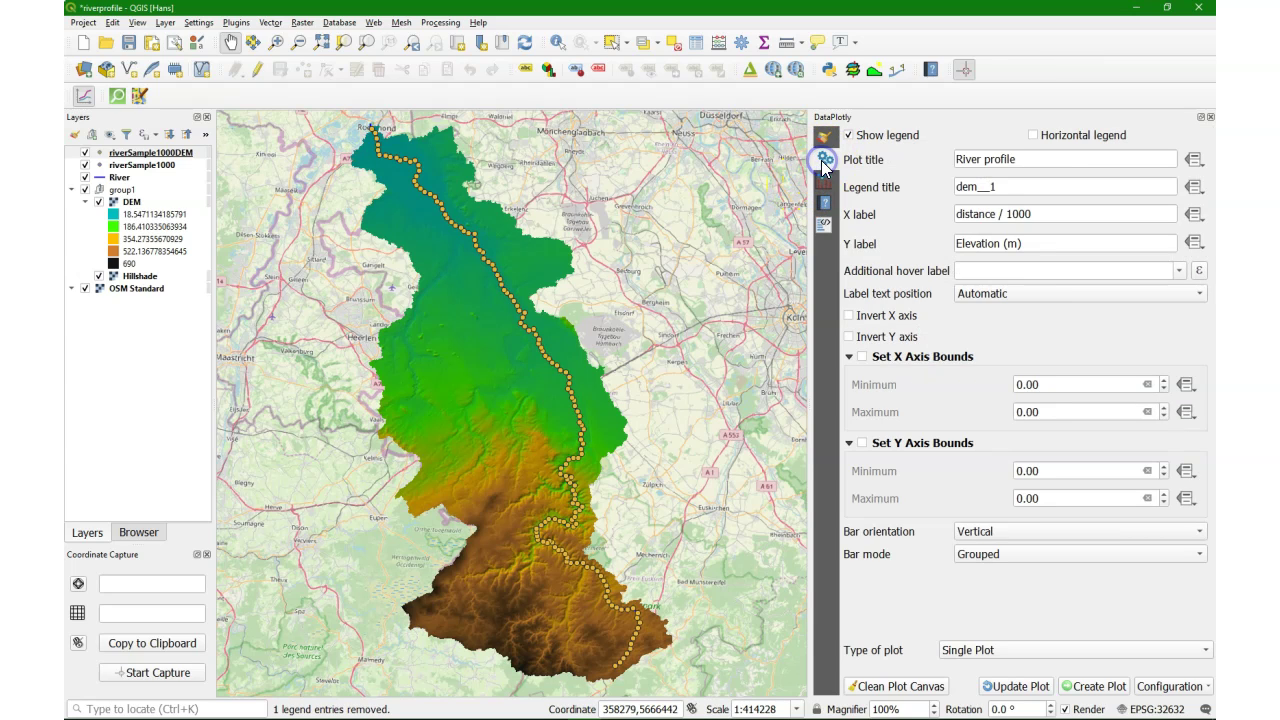
left_click(1074, 211)
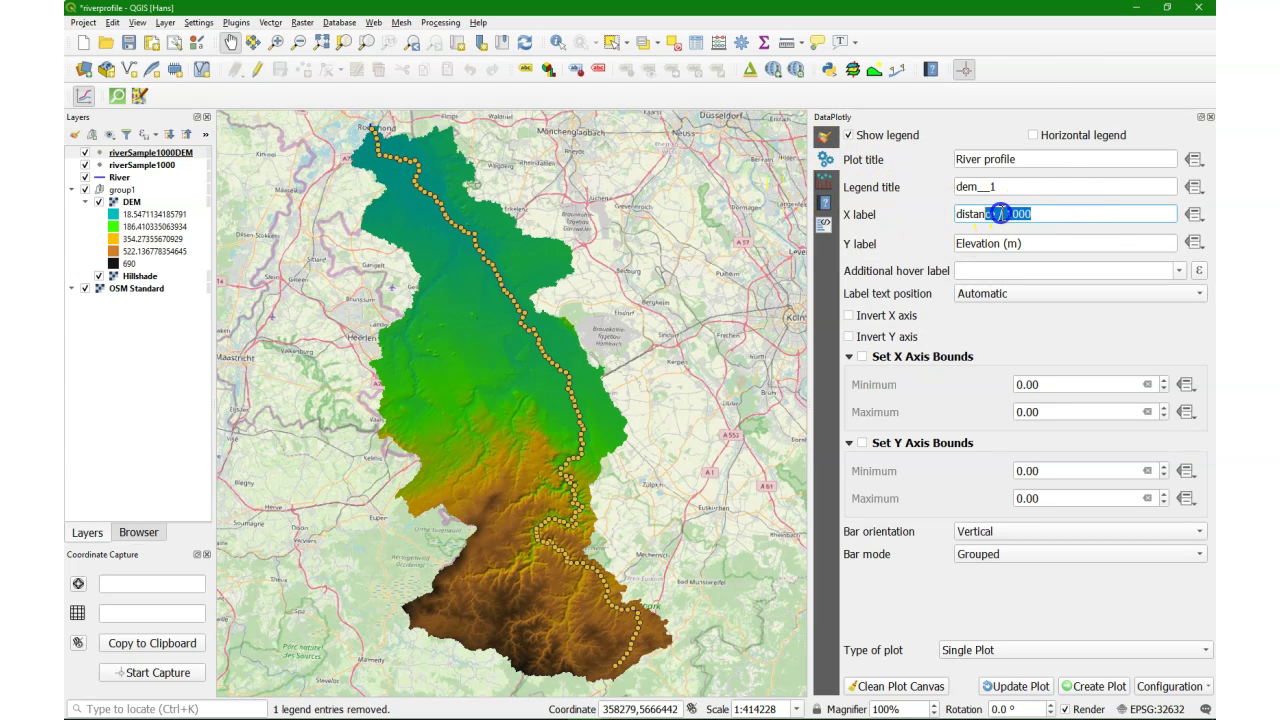
left_click_drag(1040, 214, 923, 216)
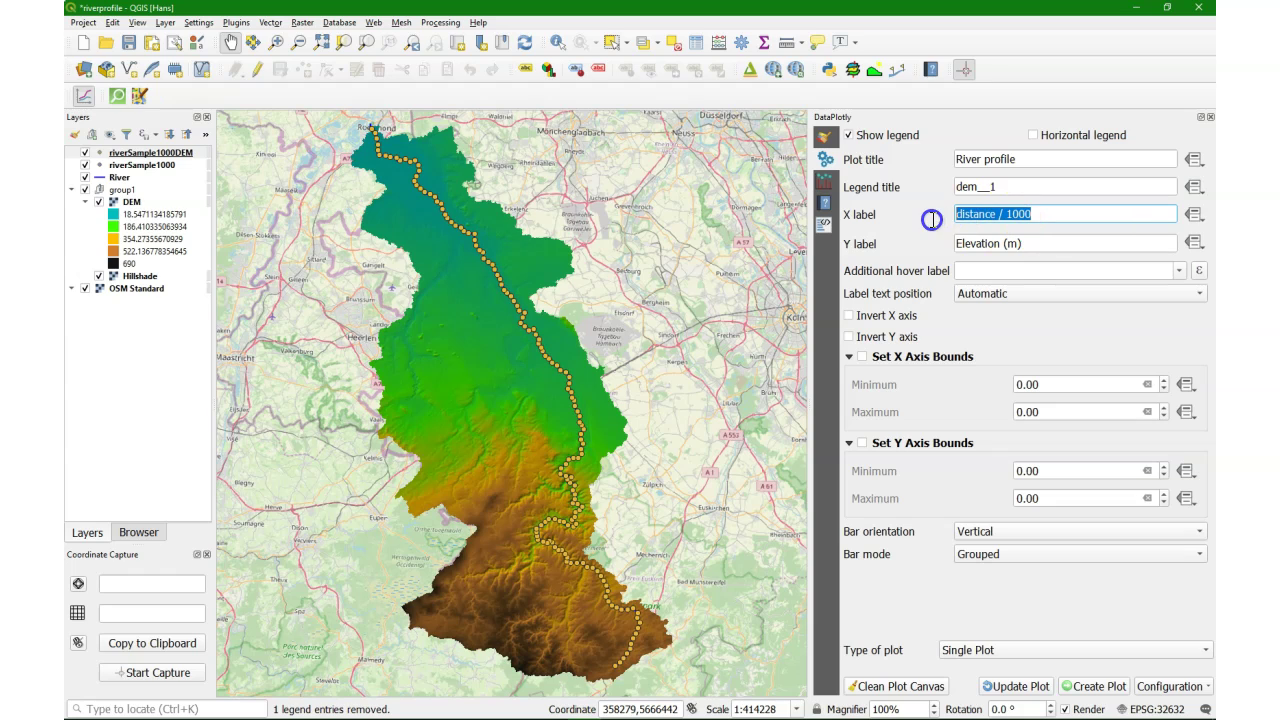
type("Distance (km)")
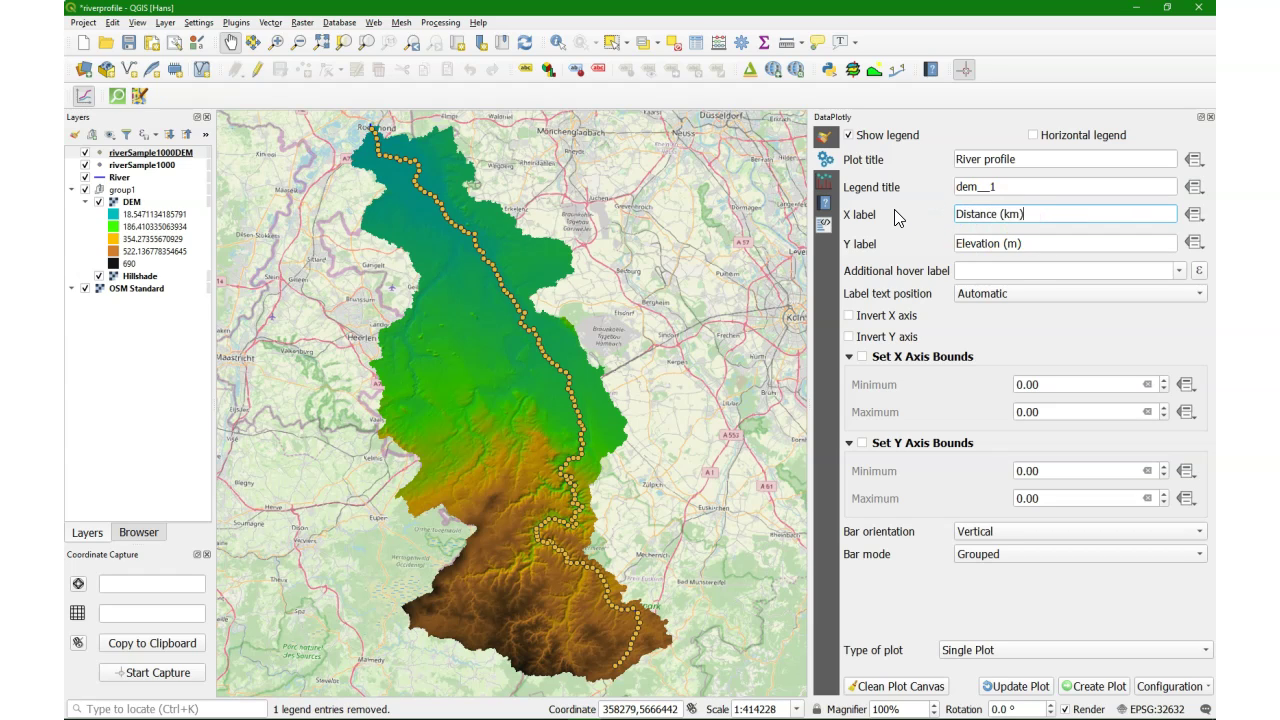
left_click_drag(995, 186, 944, 186)
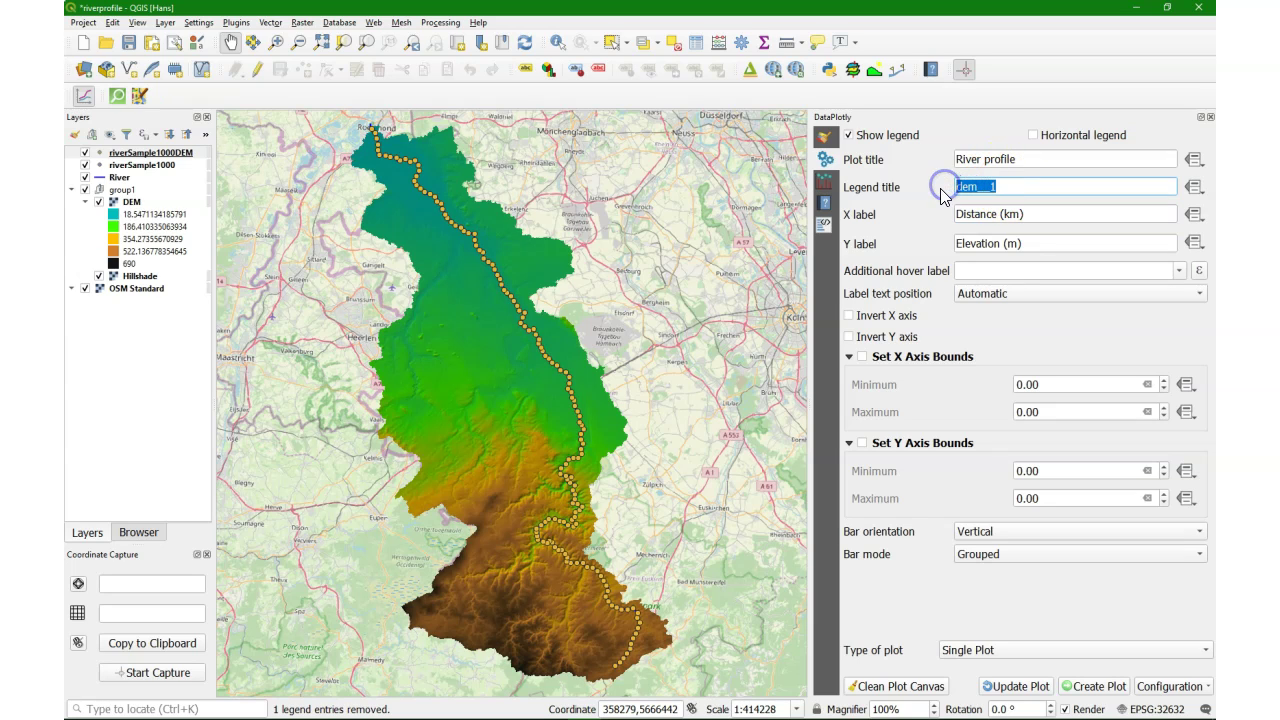
type("10")
type("km sample poi")
type("nts")
Retitle the chart 'Longitudinal River profile' and clear the old plot canvas.
left_click(1034, 135)
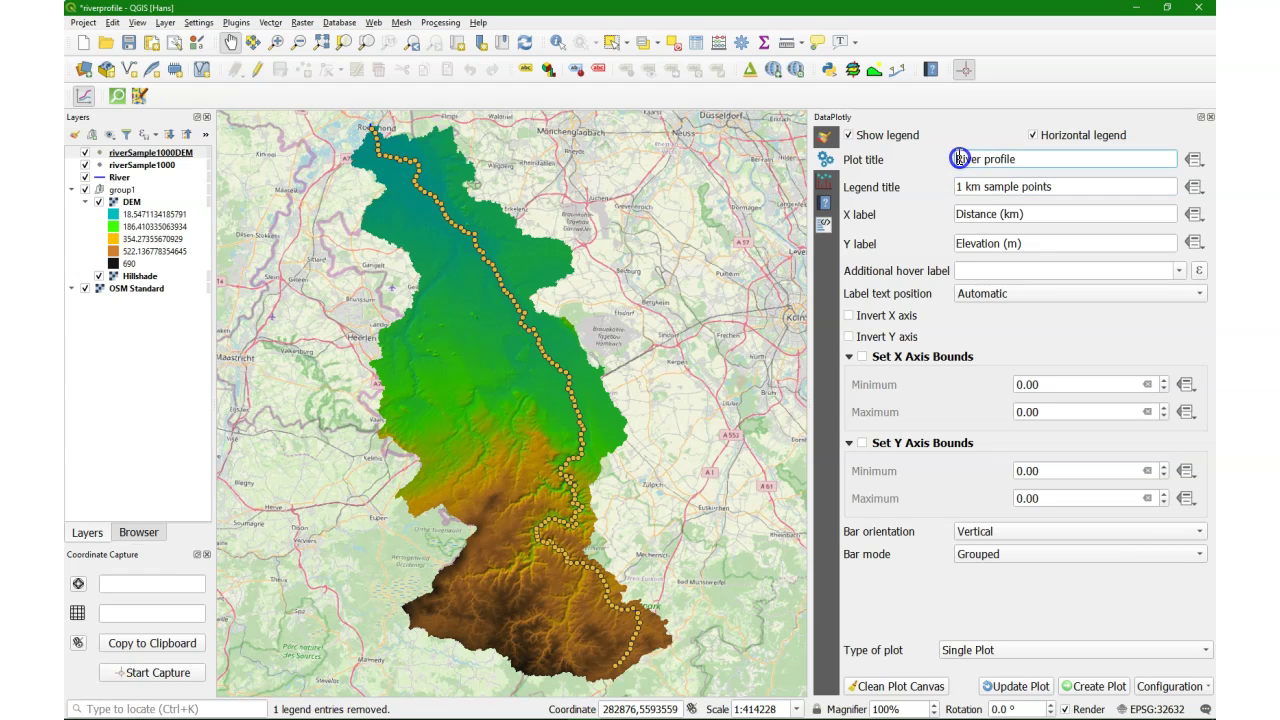
type("Longitud")
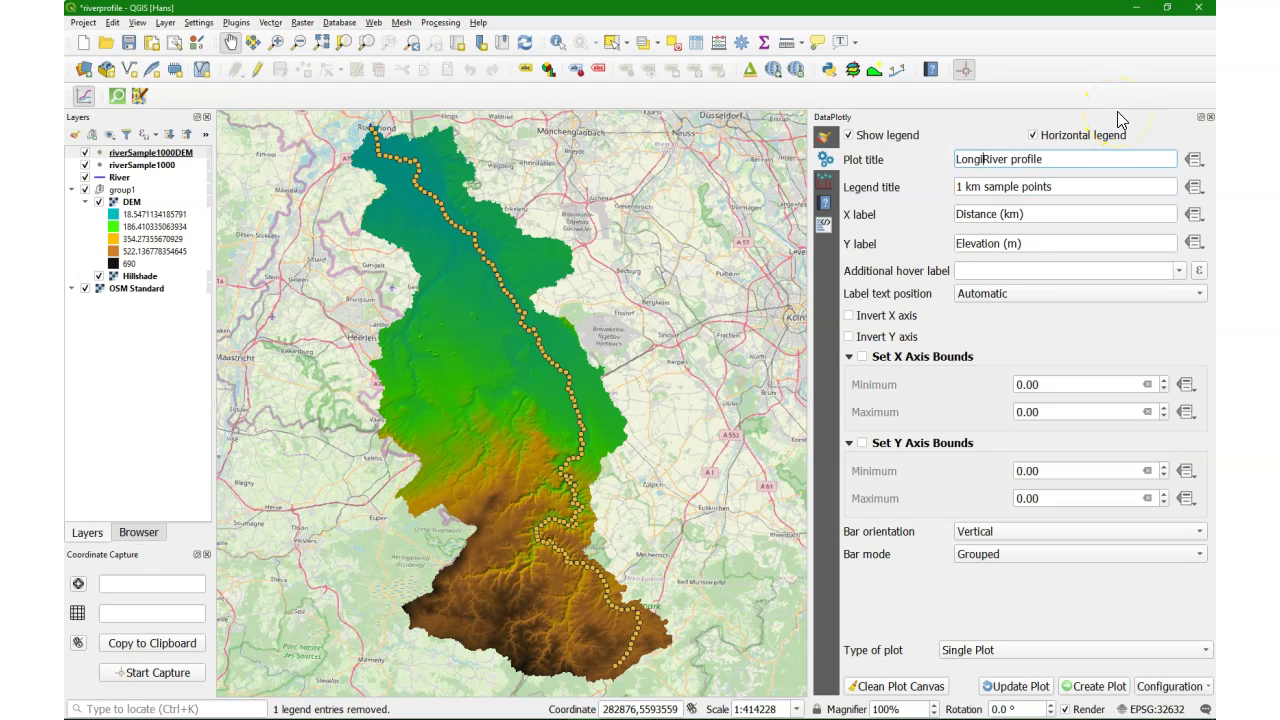
type("inal")
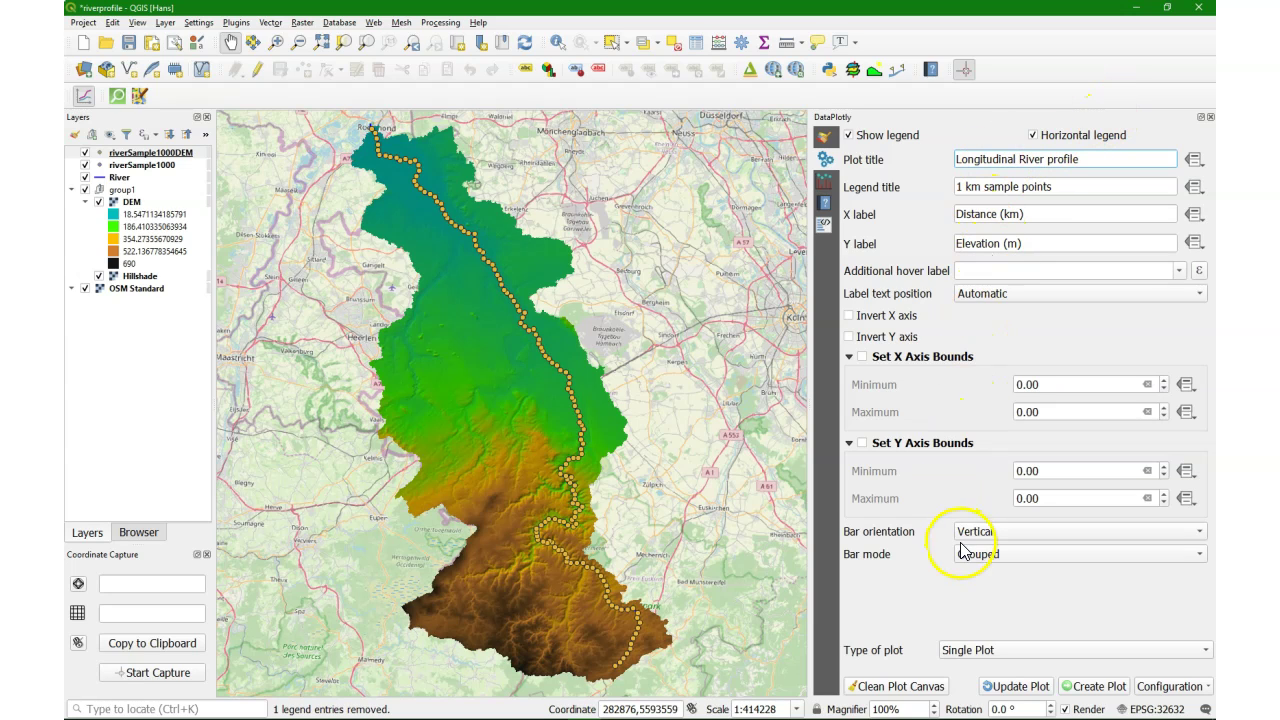
left_click(928, 687)
Draw the updated Longitudinal River profile chart with distance in kilometres.
left_click(1104, 687)
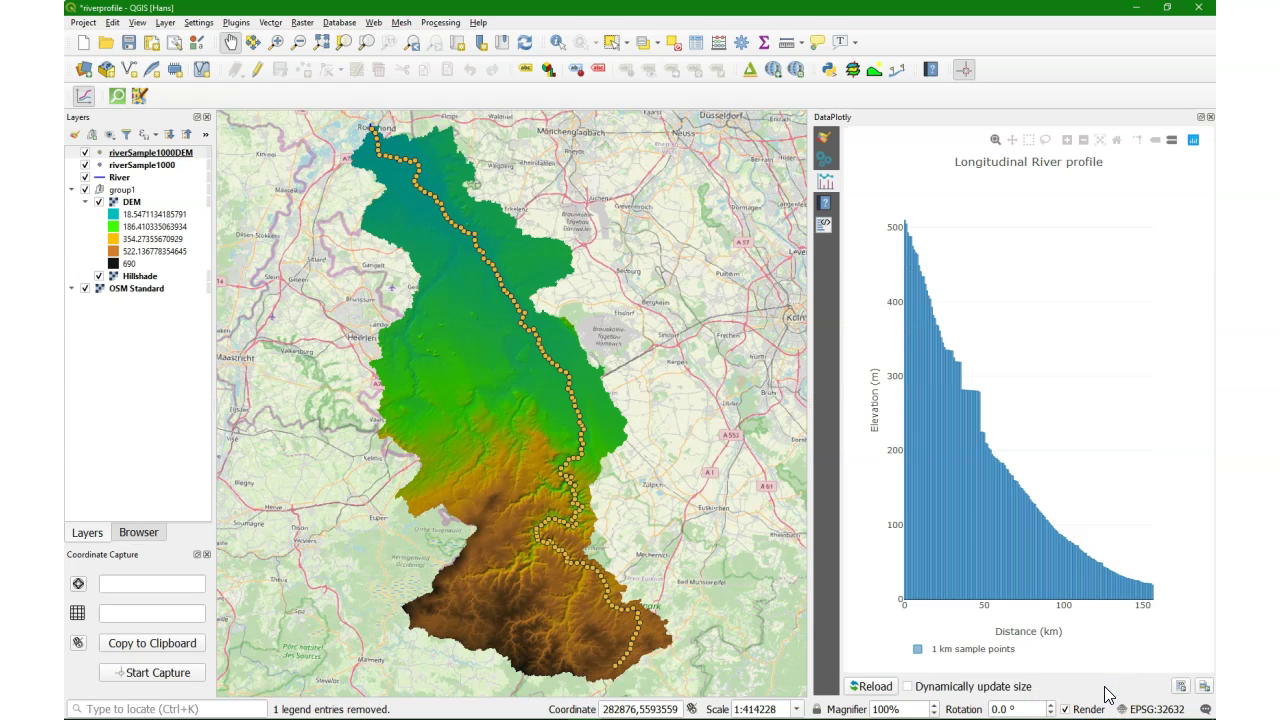